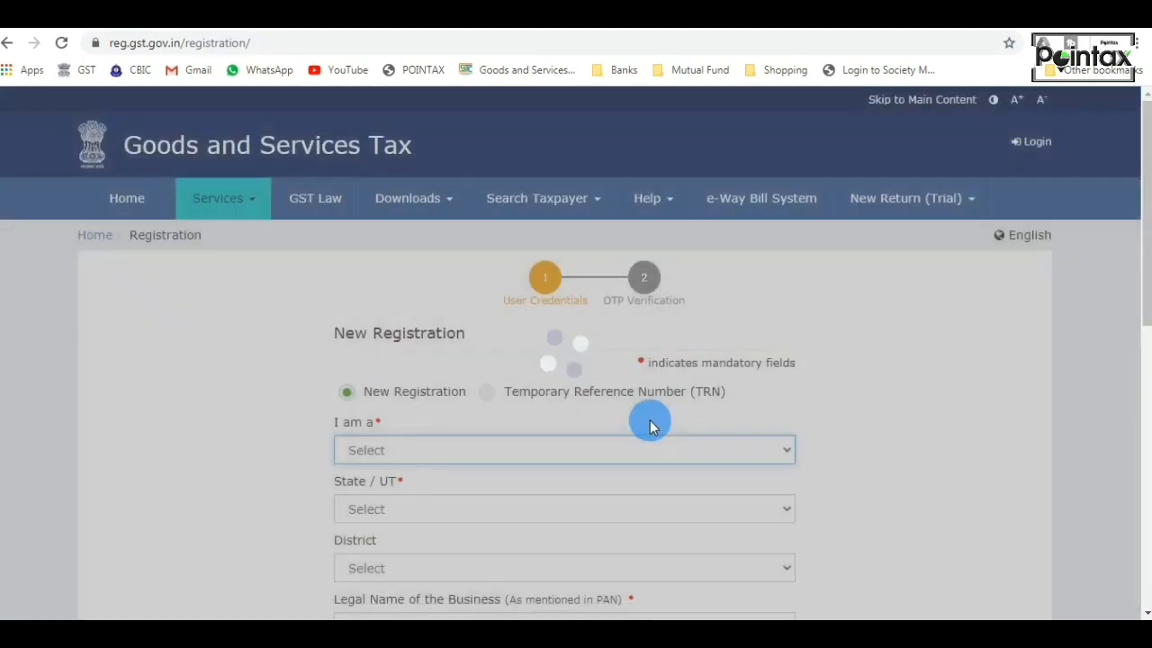
# Set the new registration's applicant type to Taxpayer and its State / UT to Delhi.
pyautogui.scroll(-1, 466, 439)
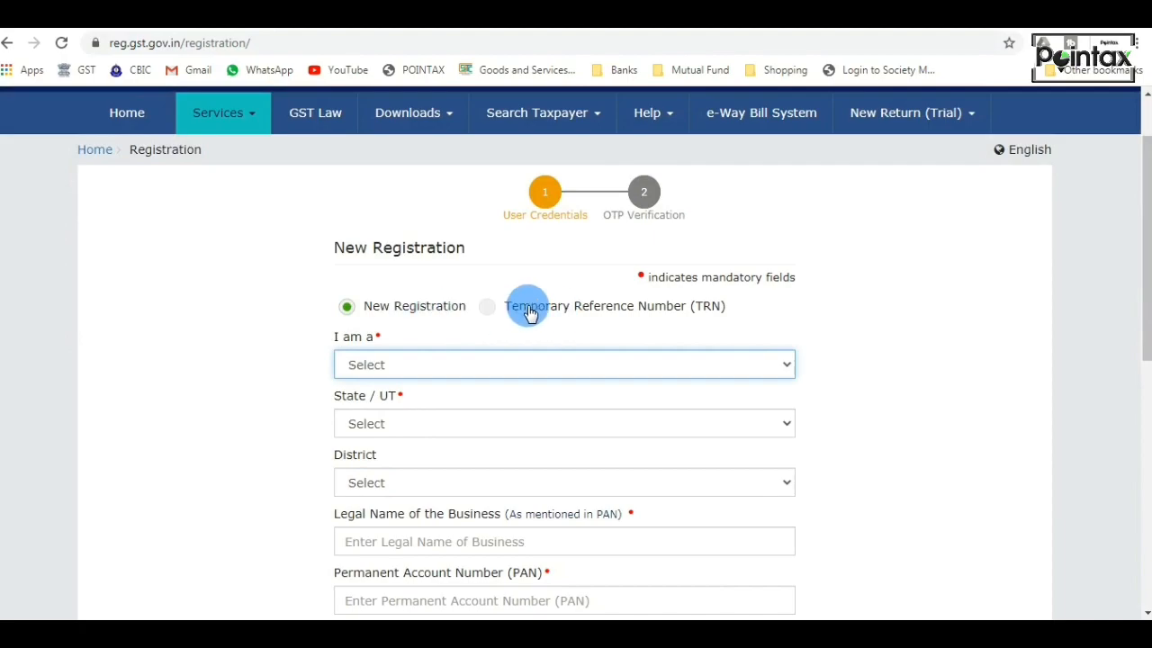
pyautogui.scroll(-1, 450, 347)
pyautogui.click(403, 282)
pyautogui.click(410, 315)
pyautogui.click(404, 346)
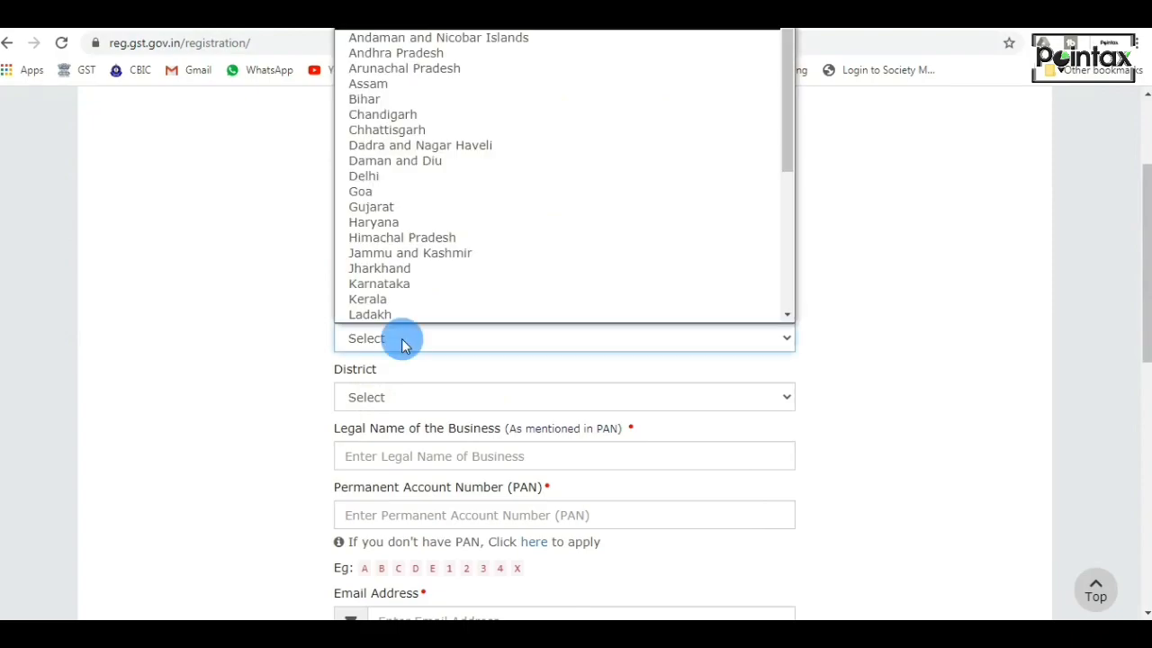
pyautogui.write('de')
pyautogui.click(402, 345)
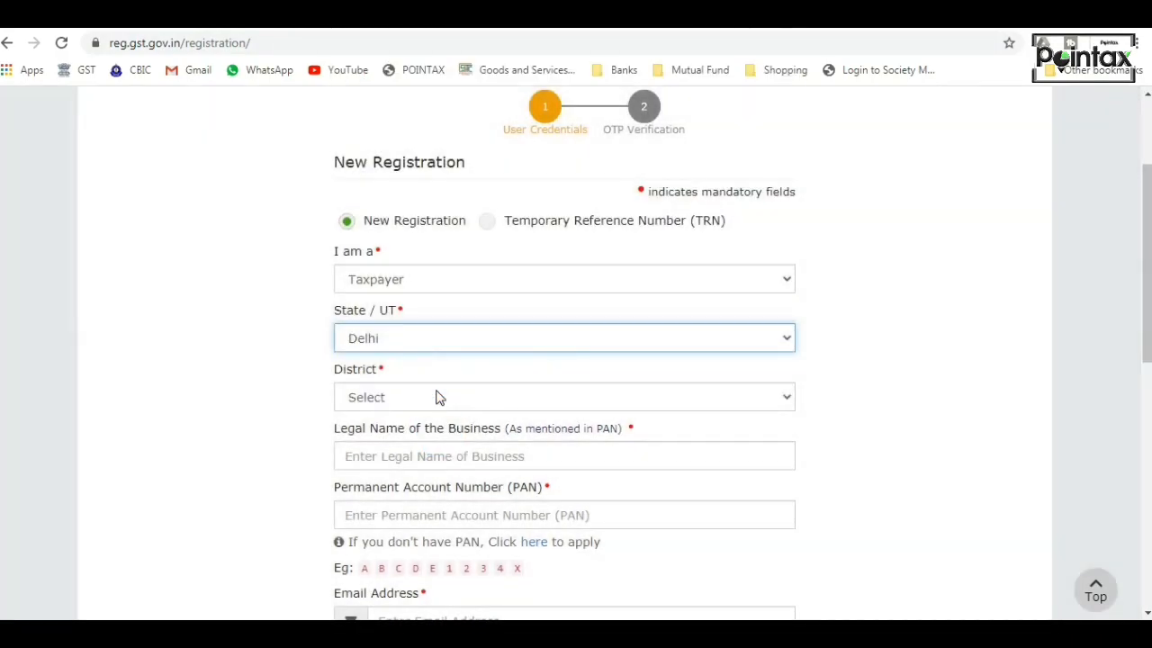
# Choose North East Delhi as the district of the new registration.
pyautogui.click(435, 397)
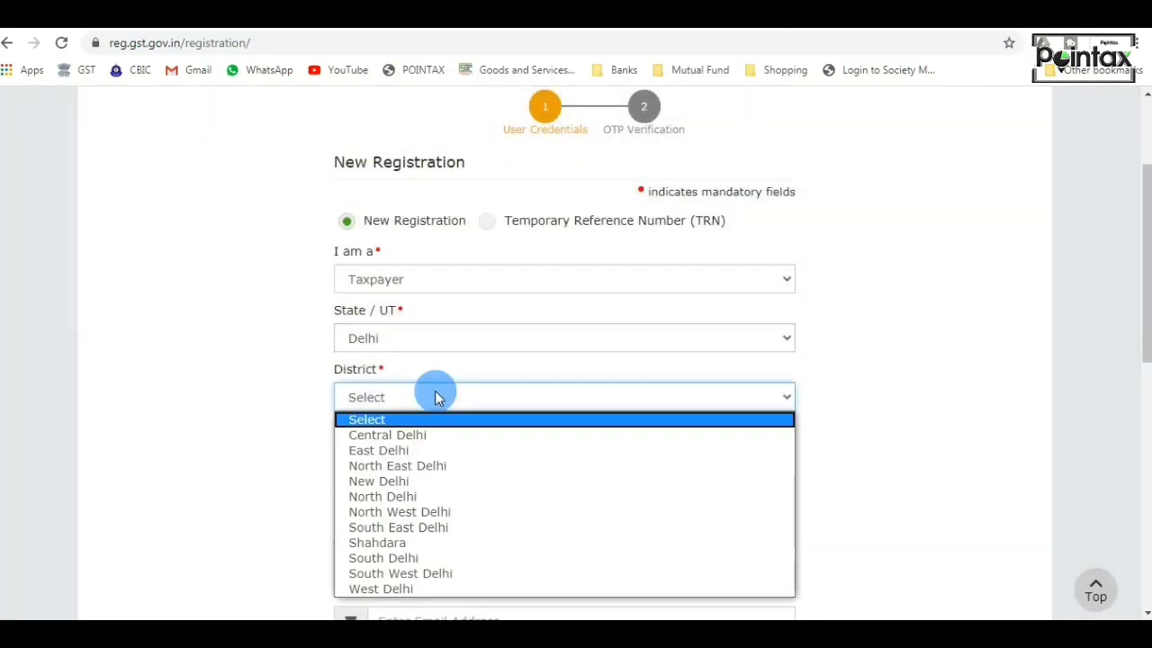
pyautogui.press('n')
pyautogui.press('Down')
pyautogui.press('Up')
pyautogui.press('Return')
# Enter the legal name of the business as mentioned in the PAN, and fill in the Permanent Account Number.
pyautogui.scroll(-1, 430, 414)
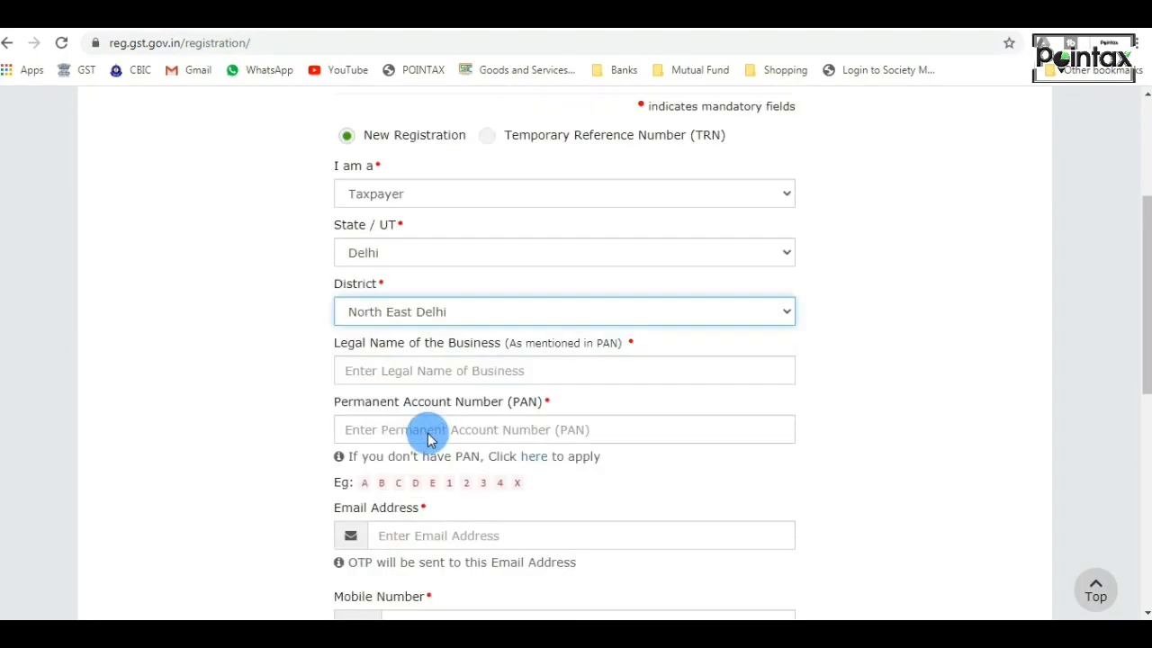
pyautogui.click(427, 378)
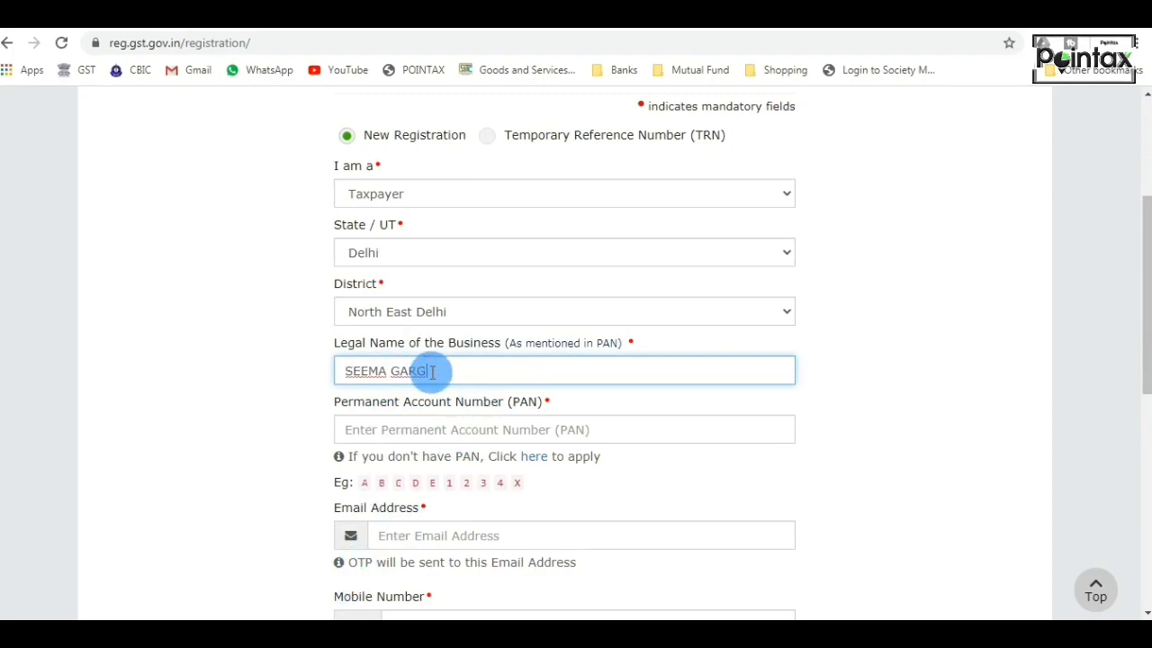
pyautogui.click(415, 431)
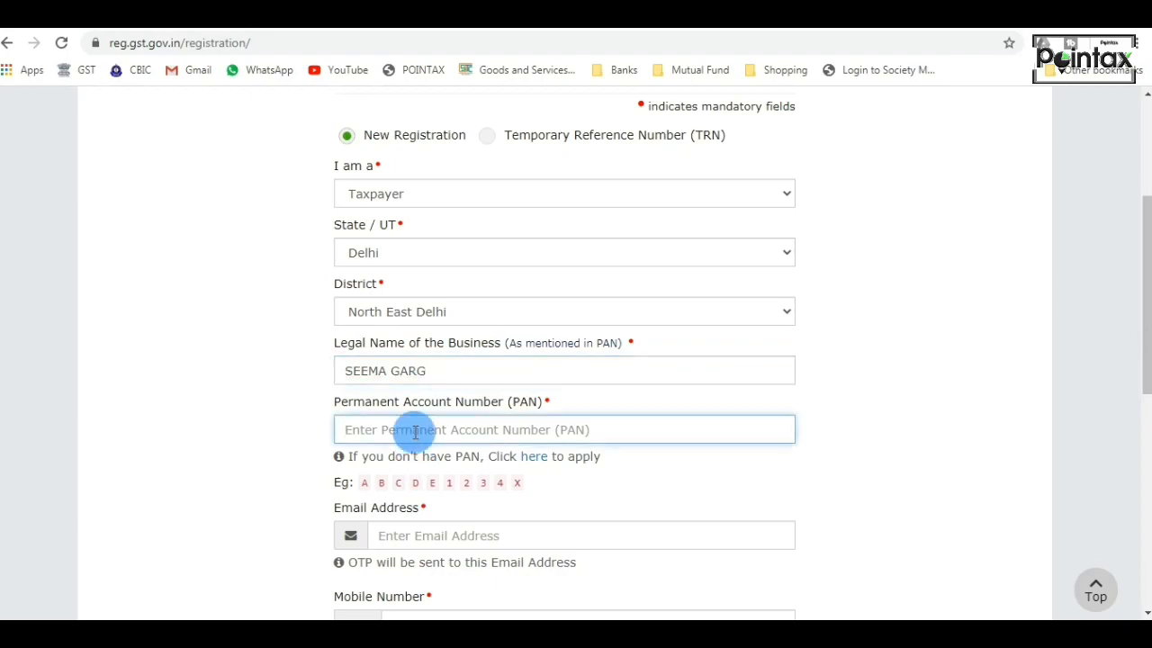
pyautogui.hotkey('ctrl', 'v')
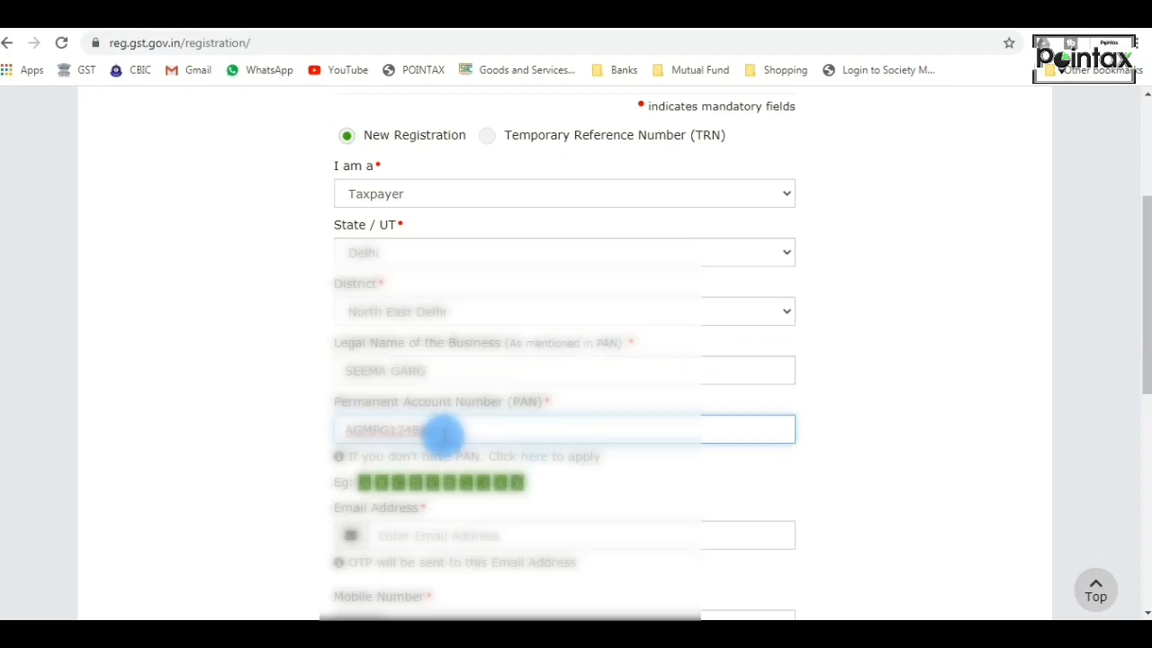
# Fill in the applicant's email address and mobile number for receiving the OTPs.
pyautogui.scroll(-2, 444, 436)
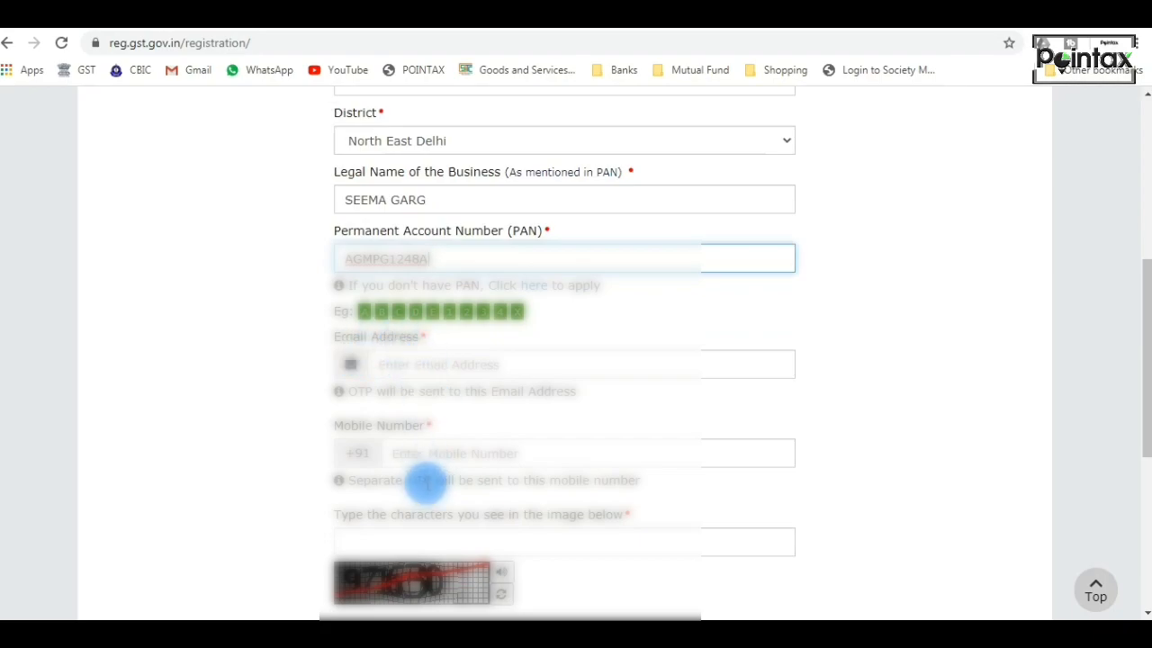
pyautogui.click(442, 363)
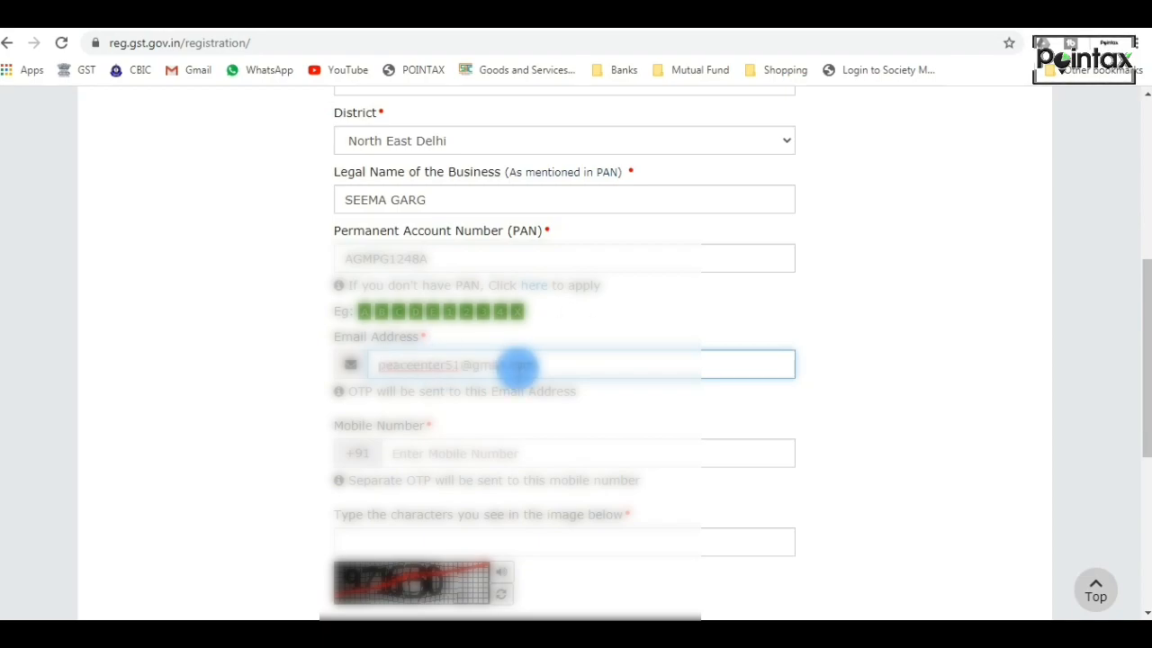
pyautogui.click(495, 457)
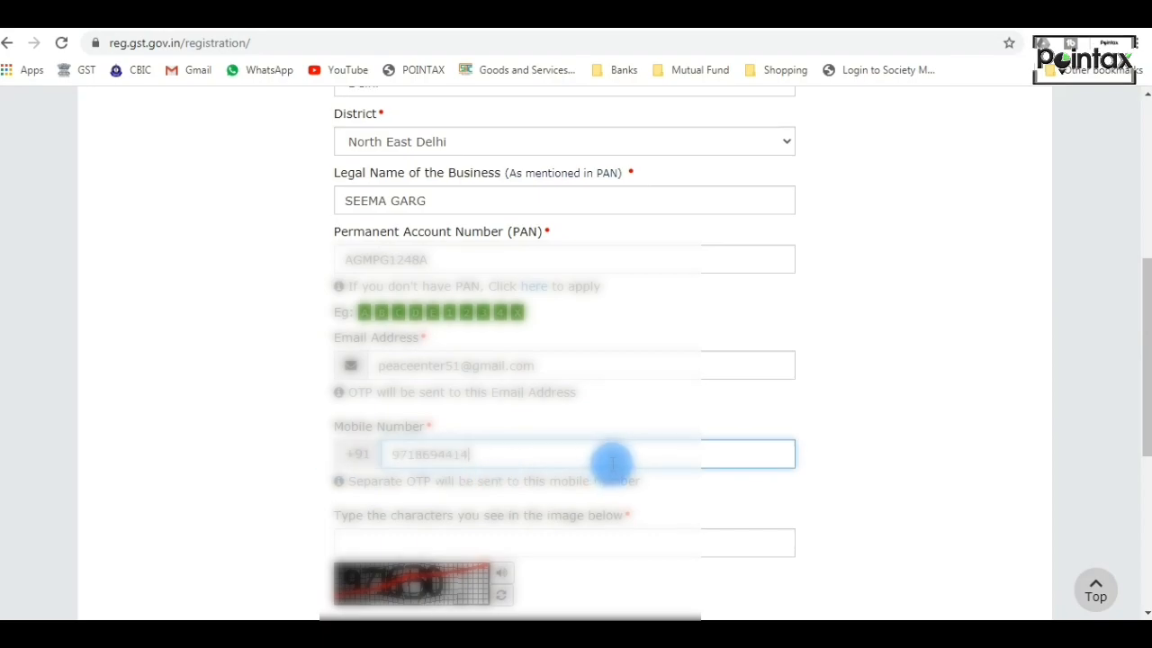
# Enter the CAPTCHA characters shown in the image on the new registration form.
pyautogui.scroll(3, 613, 463)
pyautogui.scroll(-1, 615, 437)
pyautogui.scroll(-3, 613, 435)
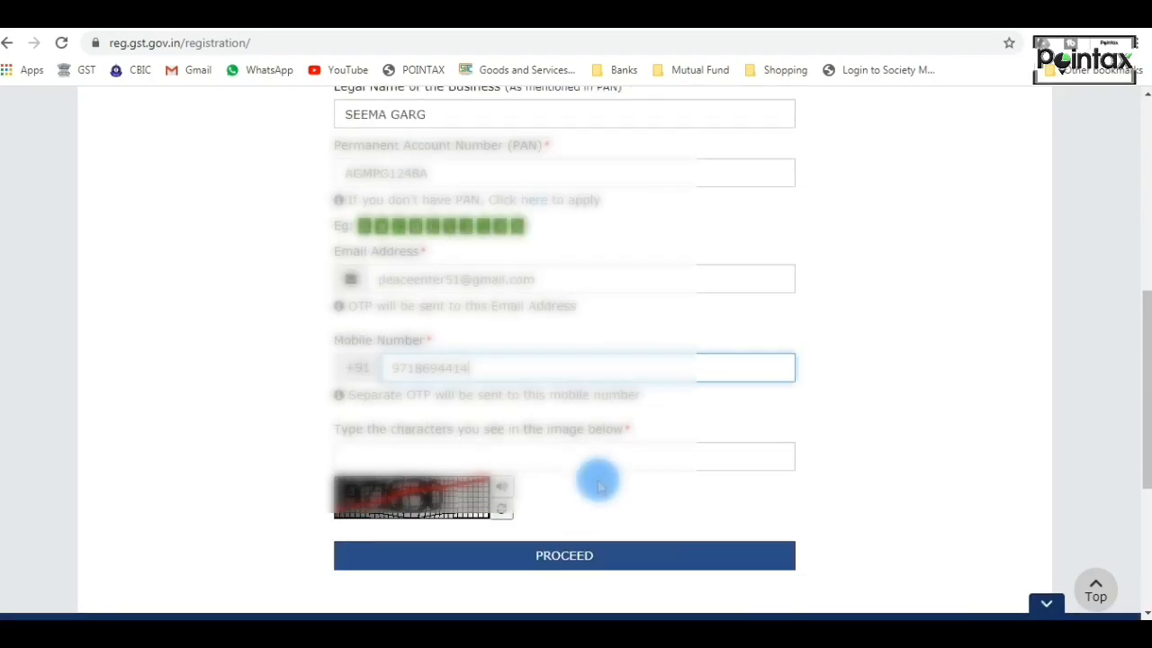
pyautogui.click(577, 454)
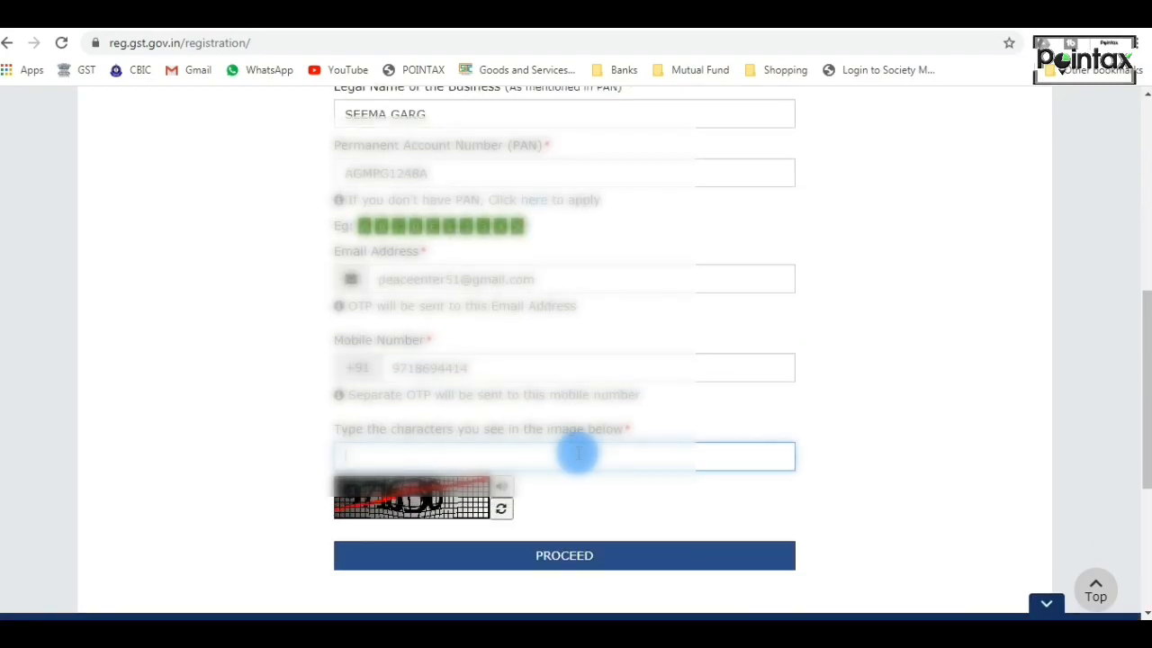
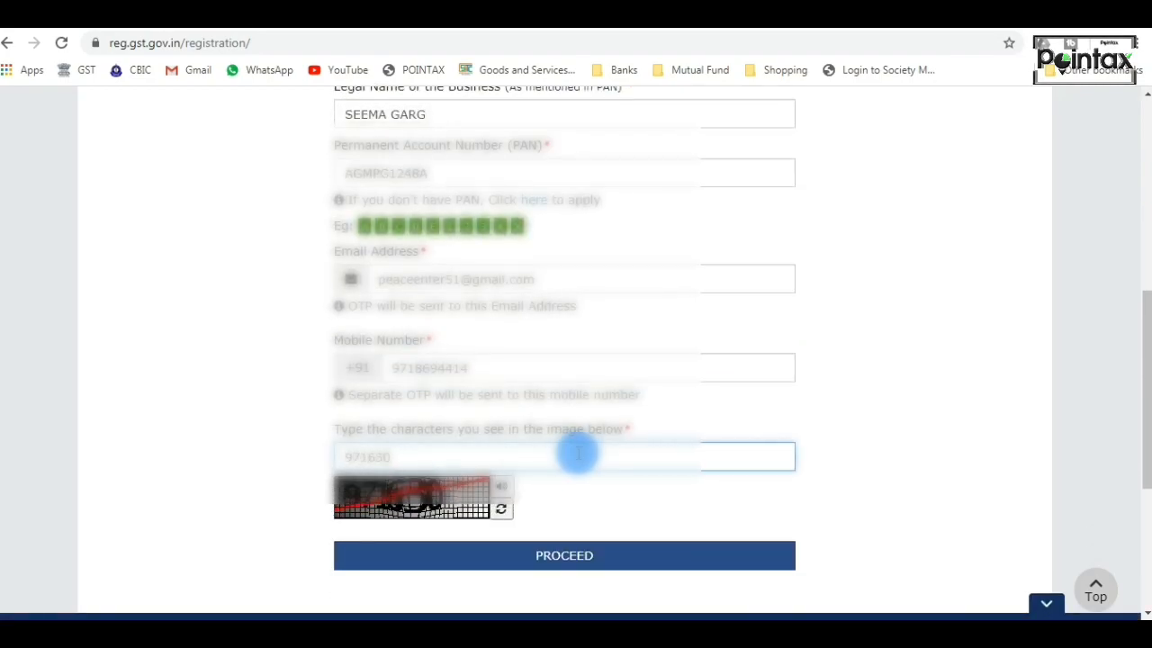
pyautogui.scroll(4, 579, 453)
pyautogui.scroll(-3, 581, 430)
pyautogui.scroll(-2, 584, 441)
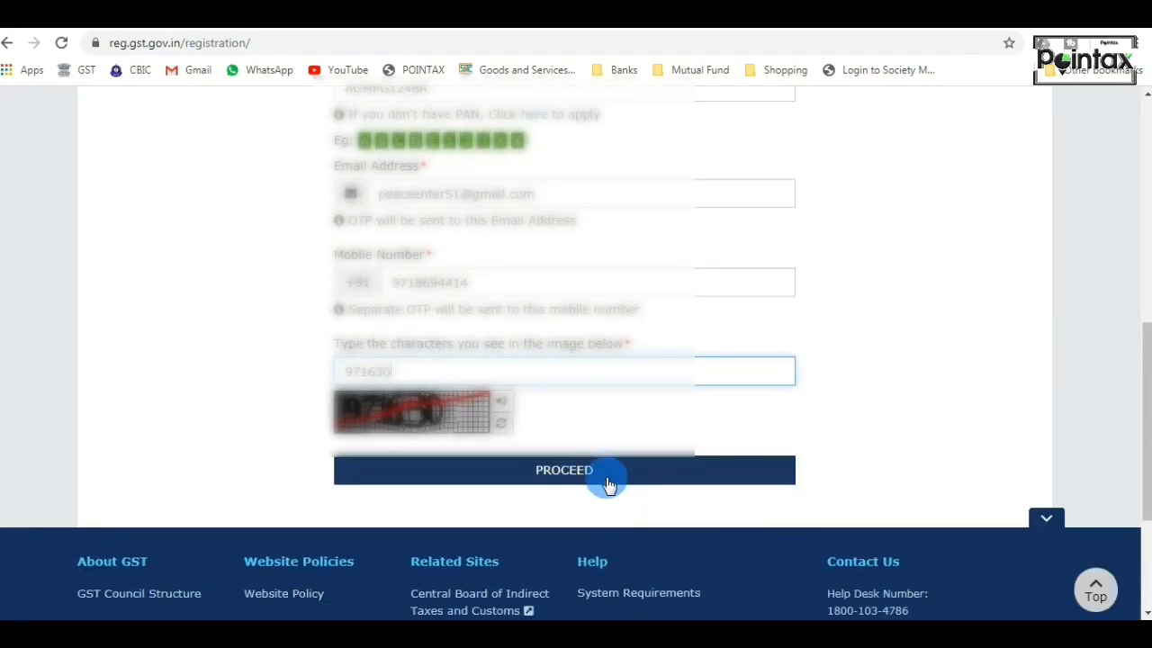
pyautogui.scroll(2, 608, 484)
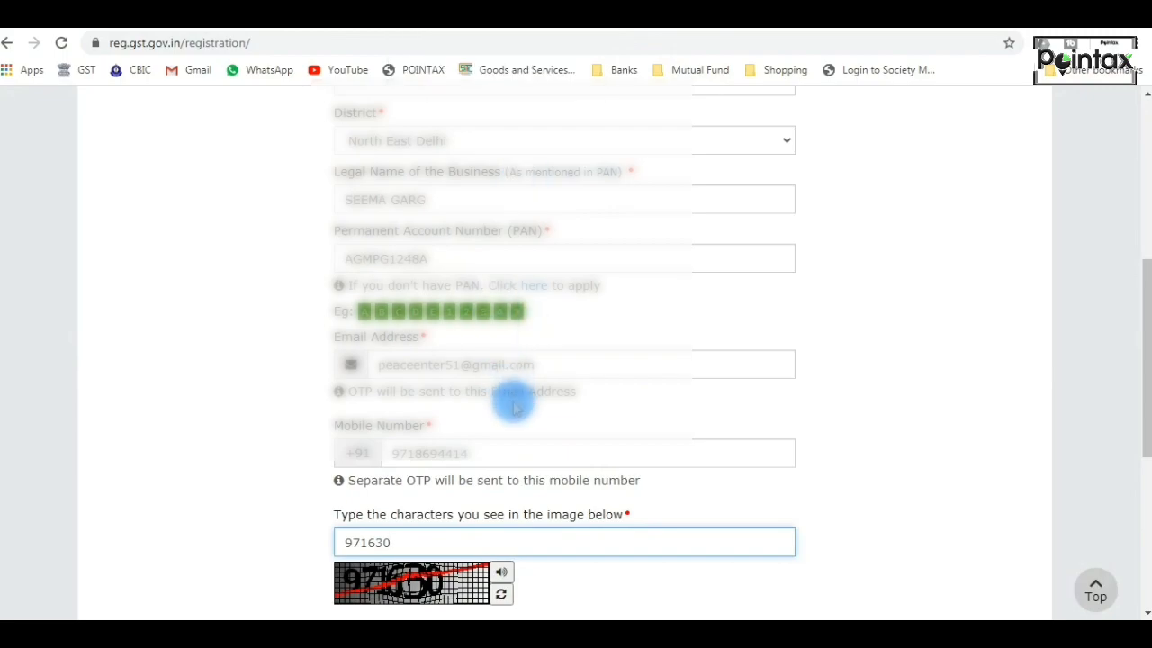
pyautogui.scroll(-1, 546, 442)
pyautogui.scroll(3, 546, 442)
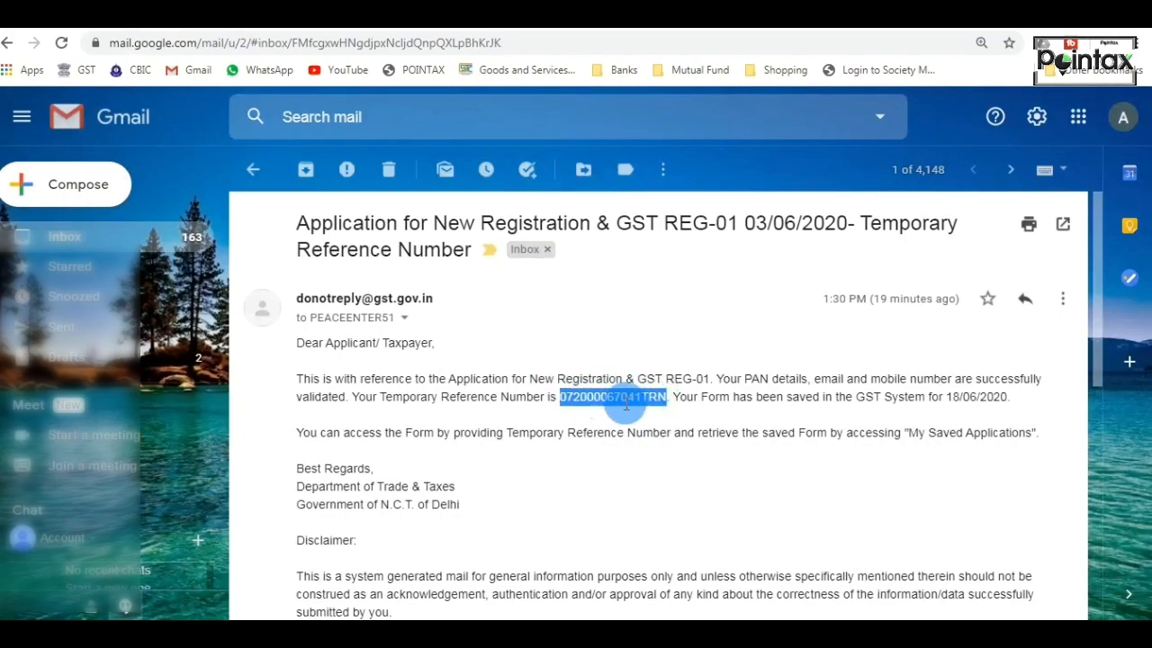
# Copy the Temporary Reference Number from the GST email in Gmail, and paste it into the registration page under the TRN option.
pyautogui.click(625, 403)
pyautogui.click(688, 15)
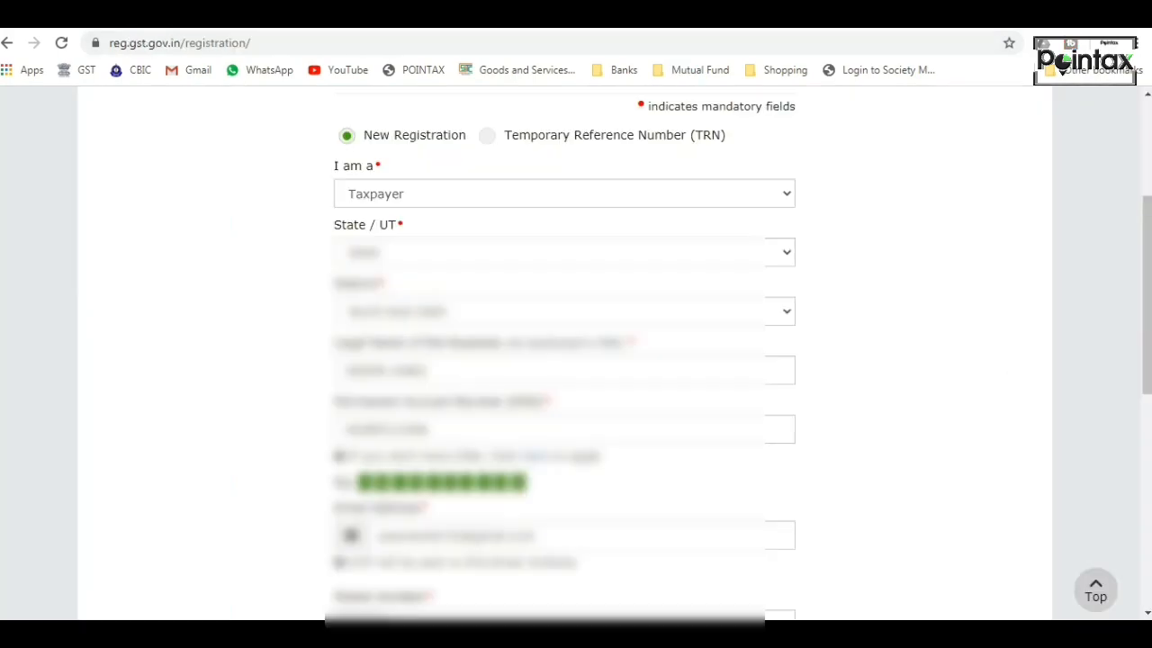
pyautogui.click(487, 136)
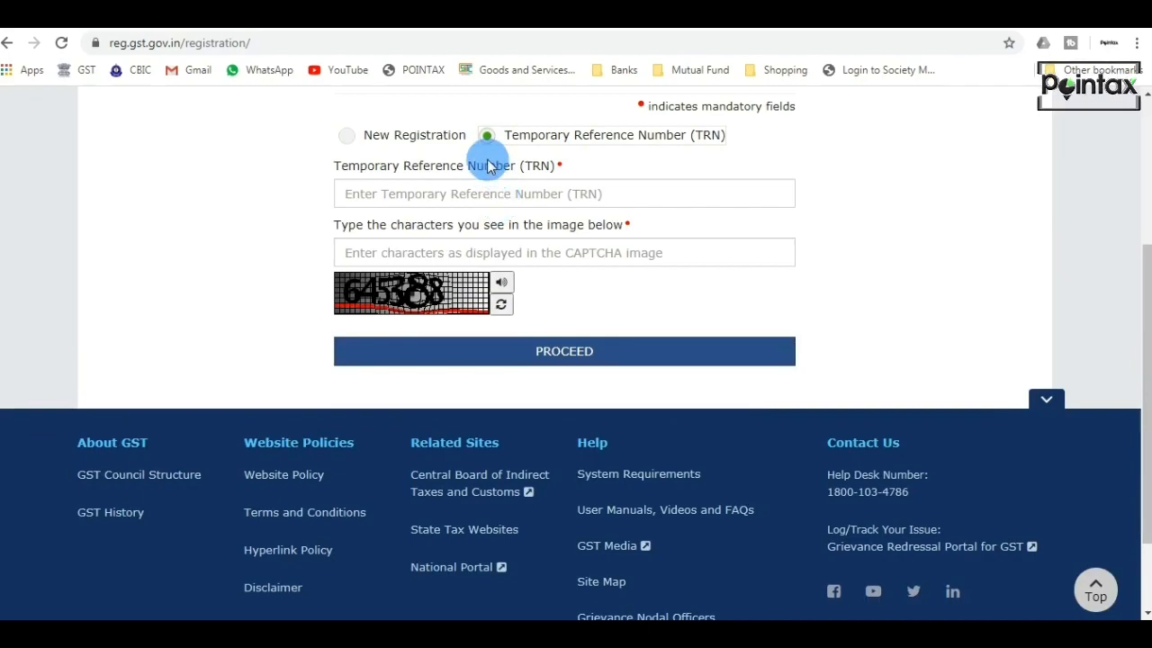
pyautogui.click(494, 194)
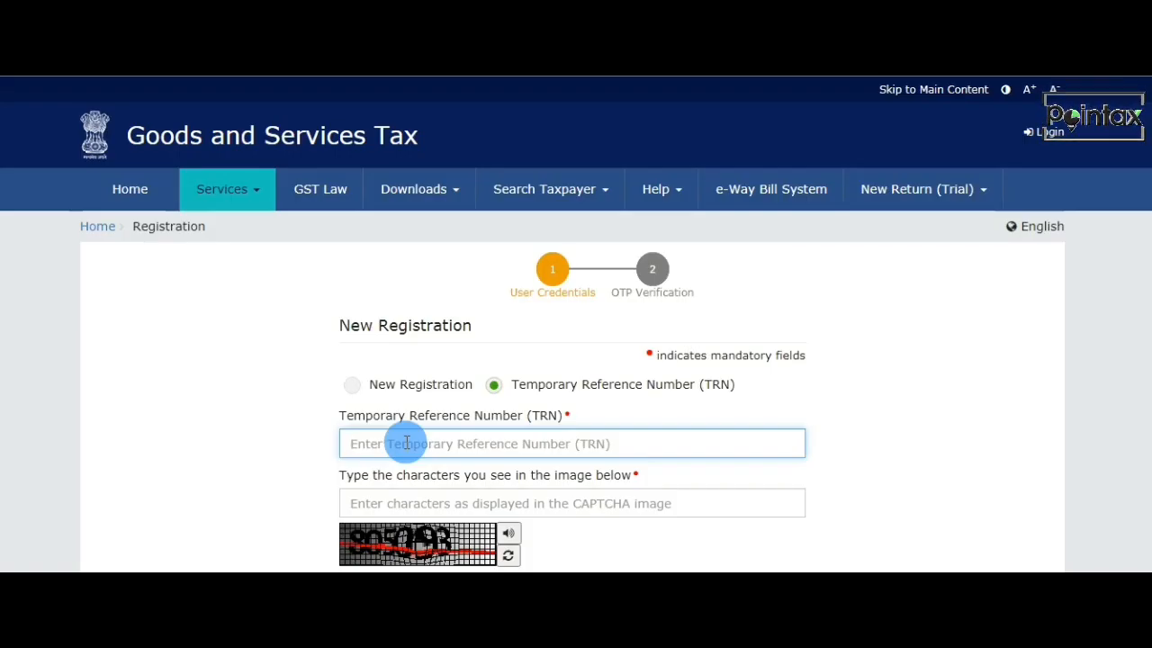
pyautogui.hotkey('ctrl', 'v')
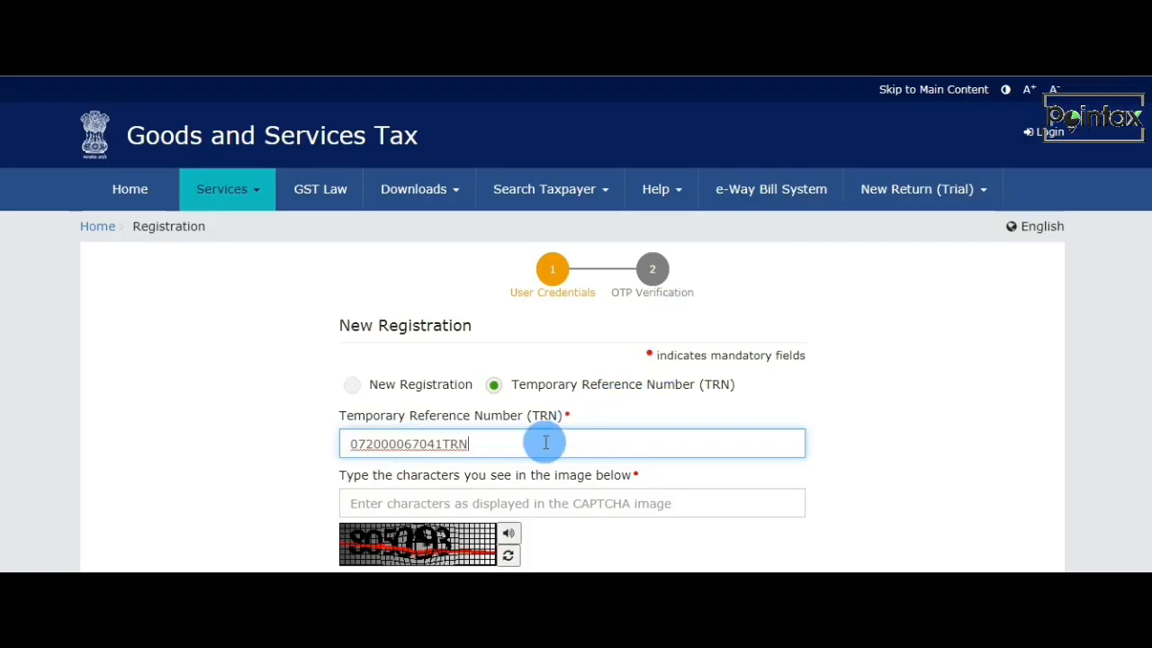
# Enter the displayed CAPTCHA characters for the TRN login and proceed to OTP verification.
pyautogui.click(518, 498)
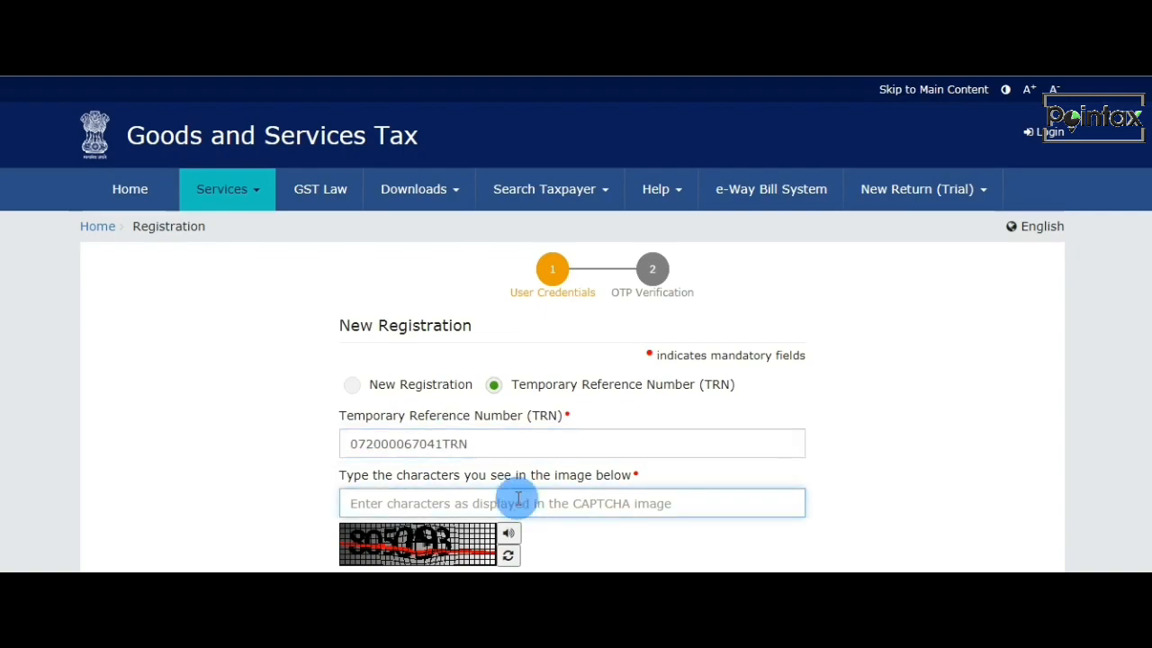
pyautogui.scroll(-1, 516, 500)
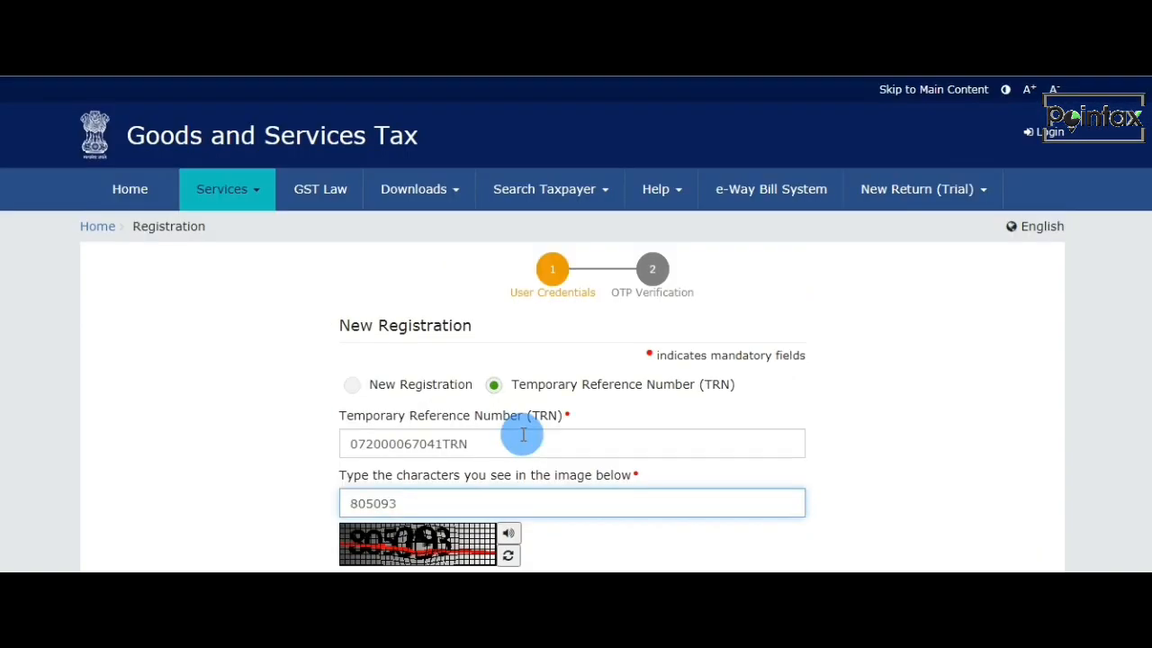
pyautogui.scroll(-2, 525, 439)
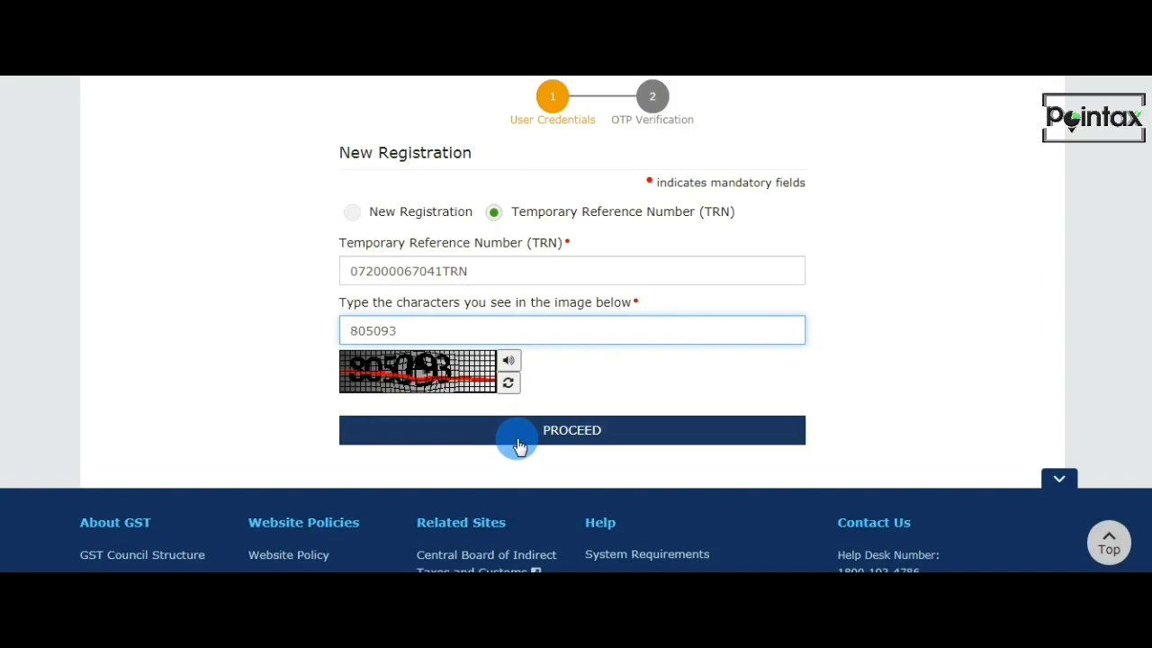
pyautogui.click(607, 442)
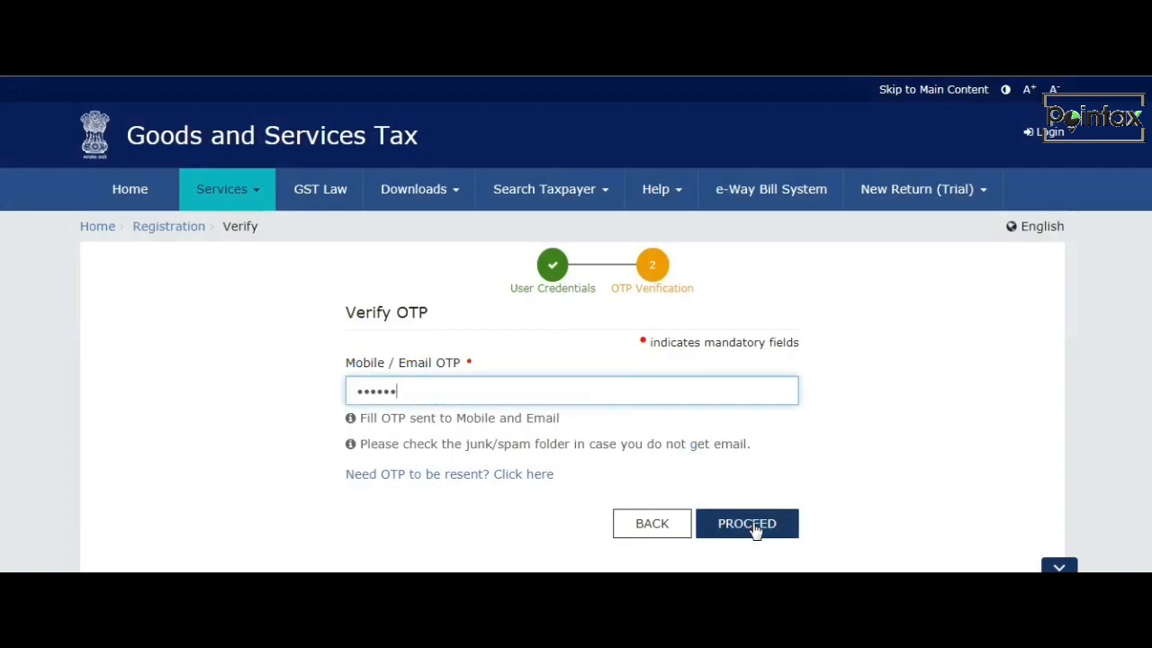
# Submit the Mobile / Email OTP and open the saved GST REG-01 draft application for editing.
pyautogui.click(753, 522)
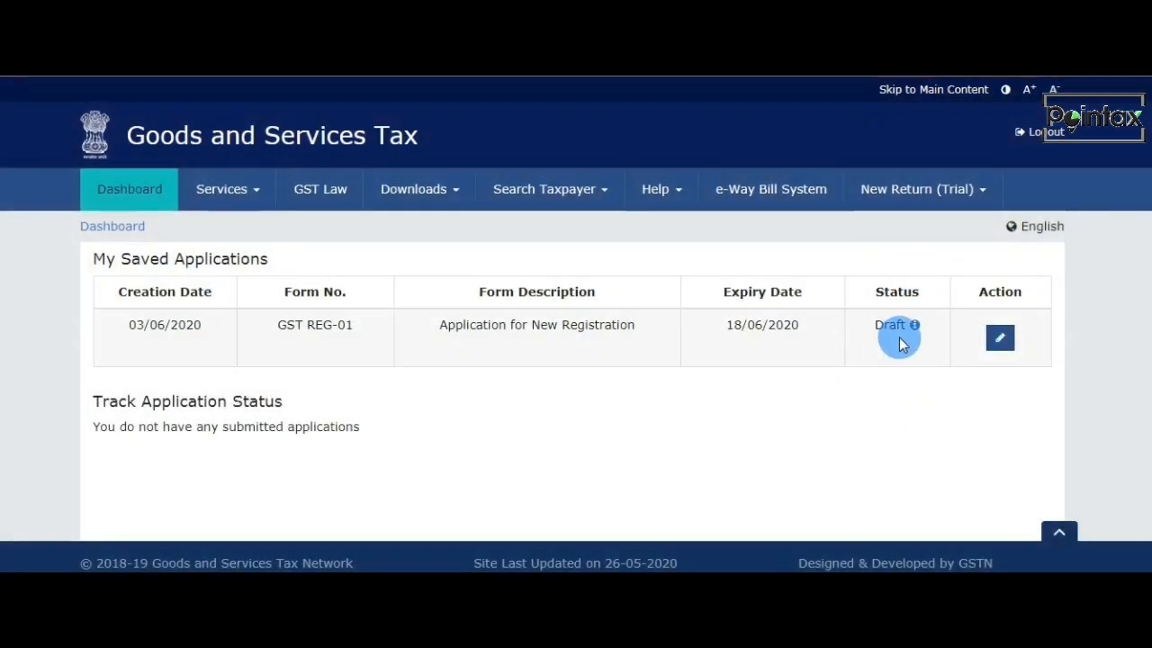
pyautogui.click(999, 338)
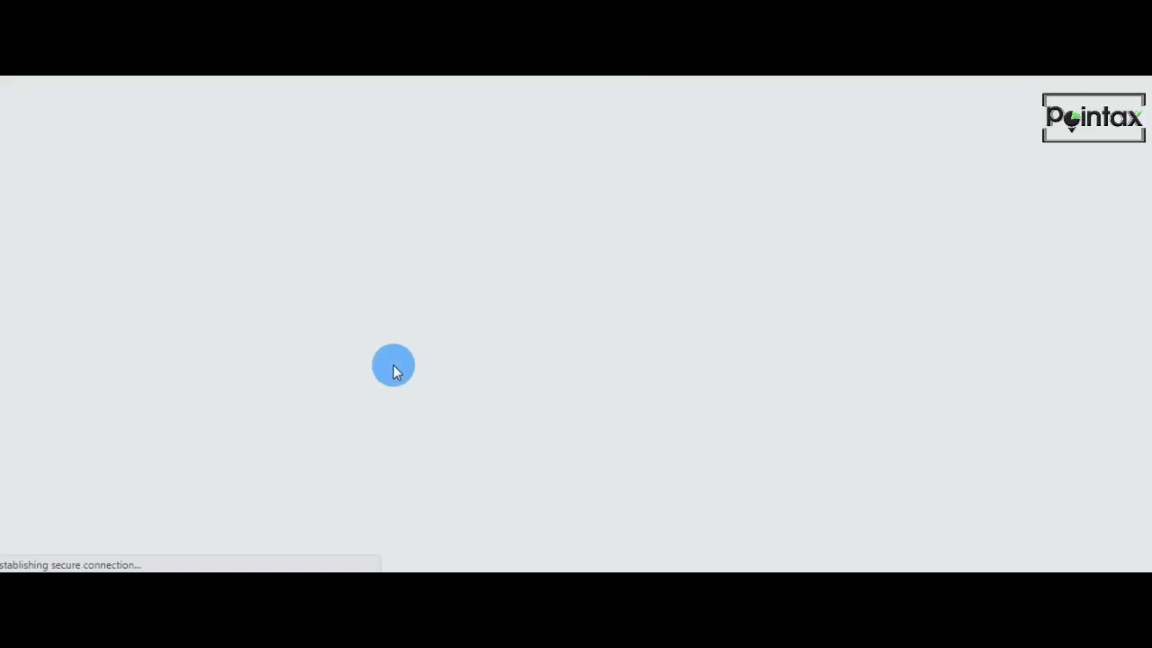
# In the business details, set the trade name to ABC CO. and the constitution of business to Proprietorship.
pyautogui.scroll(-1, 290, 353)
pyautogui.scroll(-1, 175, 333)
pyautogui.scroll(-1, 175, 333)
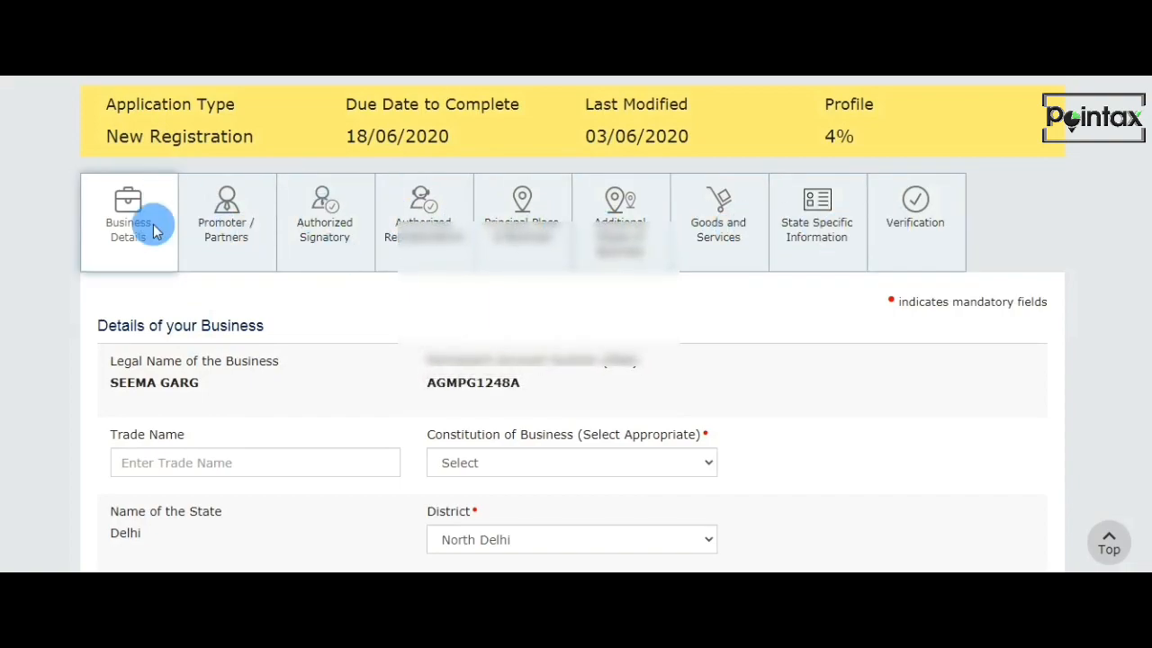
pyautogui.scroll(-2, 171, 230)
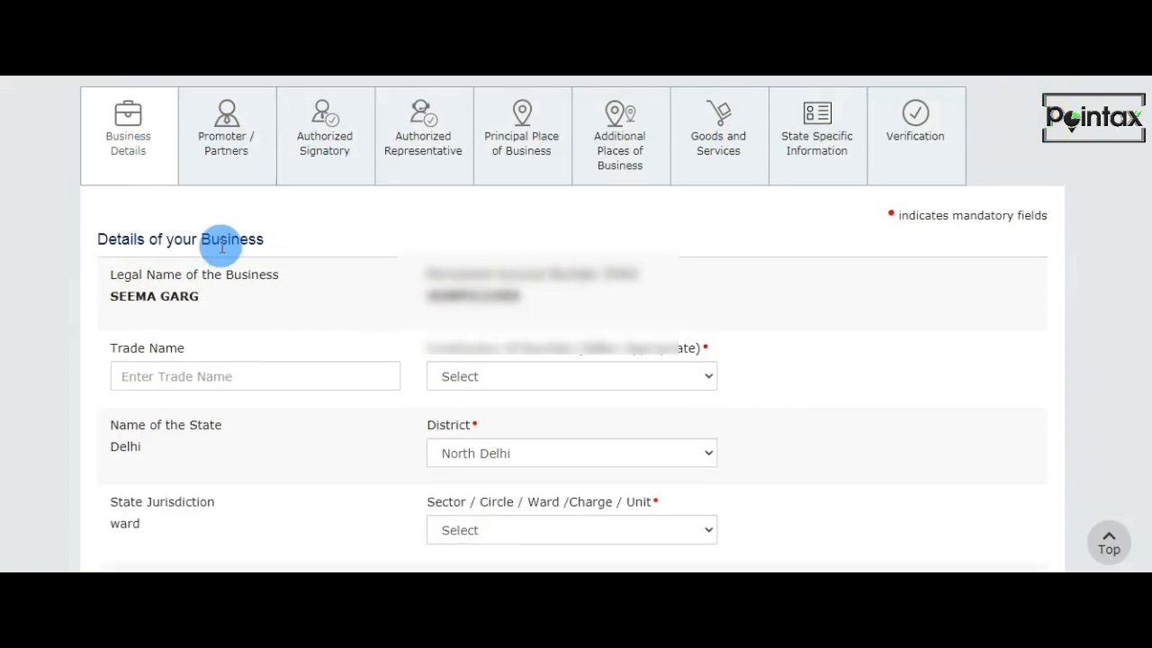
pyautogui.click(176, 378)
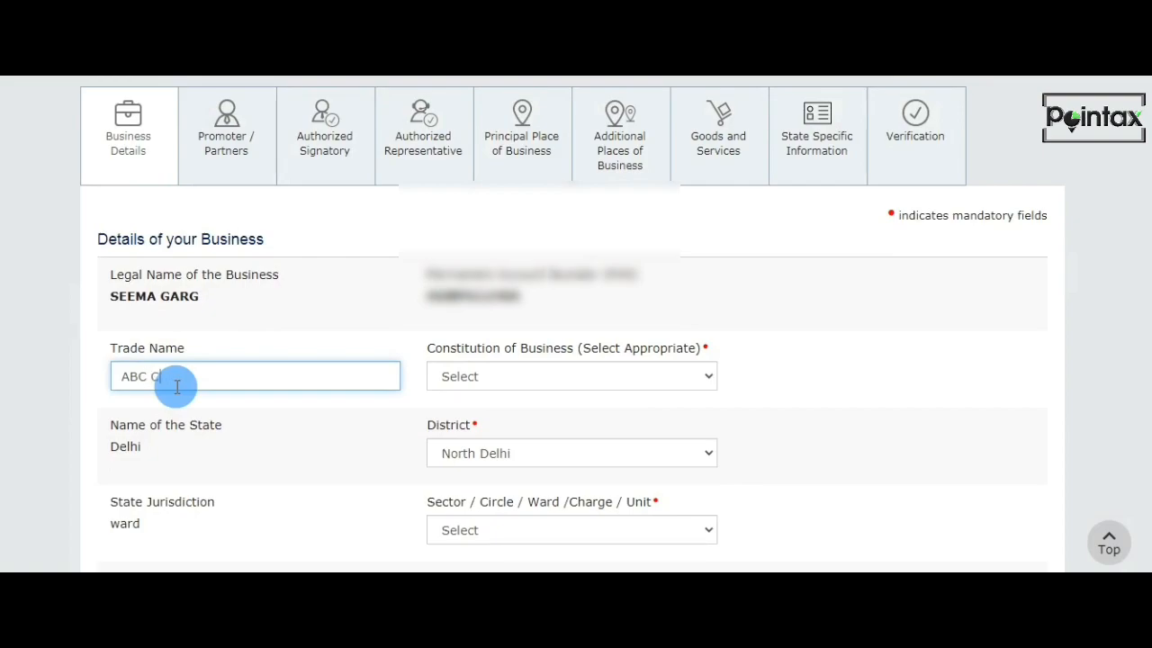
pyautogui.press('Tab')
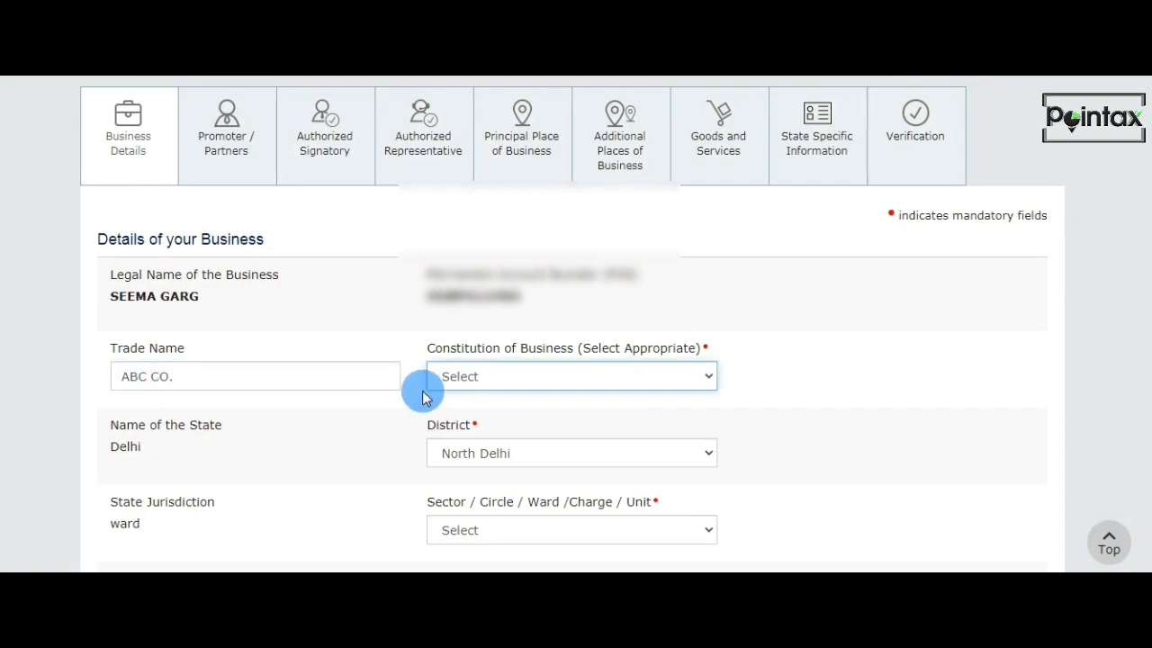
pyautogui.click(537, 377)
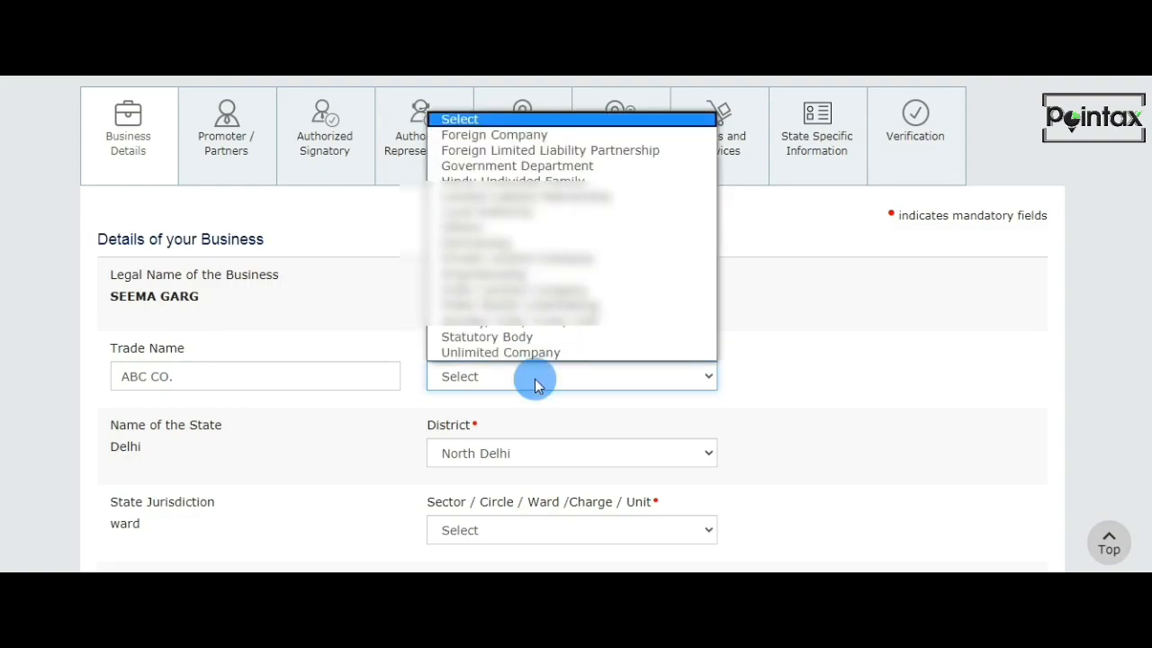
pyautogui.click(504, 266)
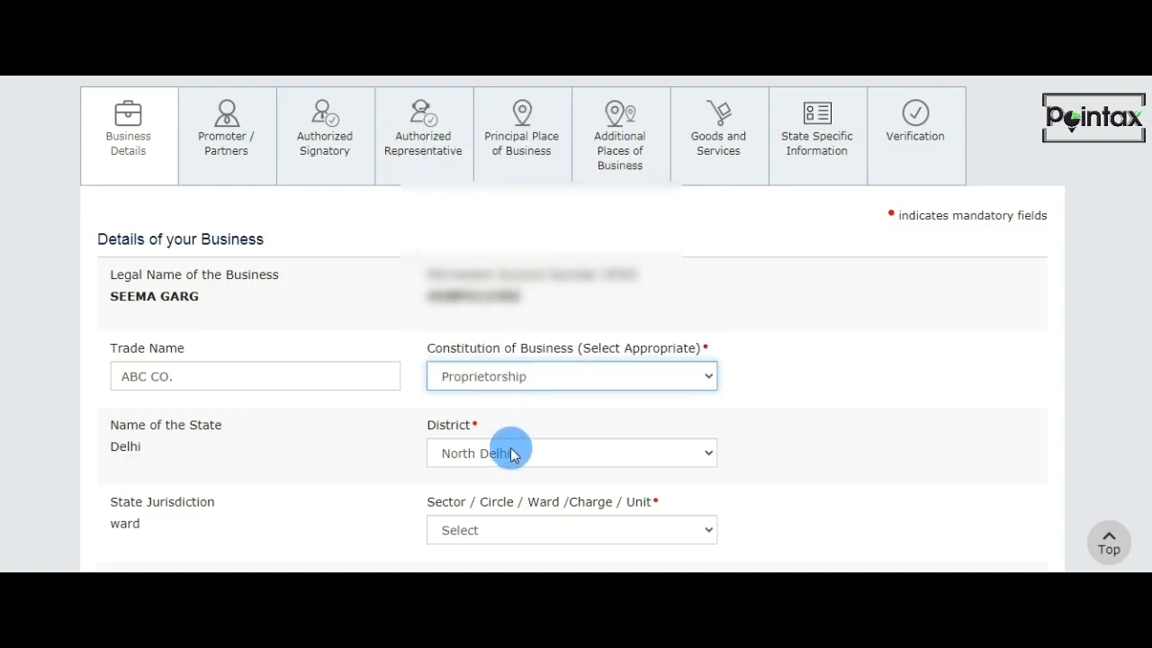
# Select Ward 50 as the Sector / Circle / Ward / Charge / Unit under state jurisdiction.
pyautogui.scroll(-2, 509, 472)
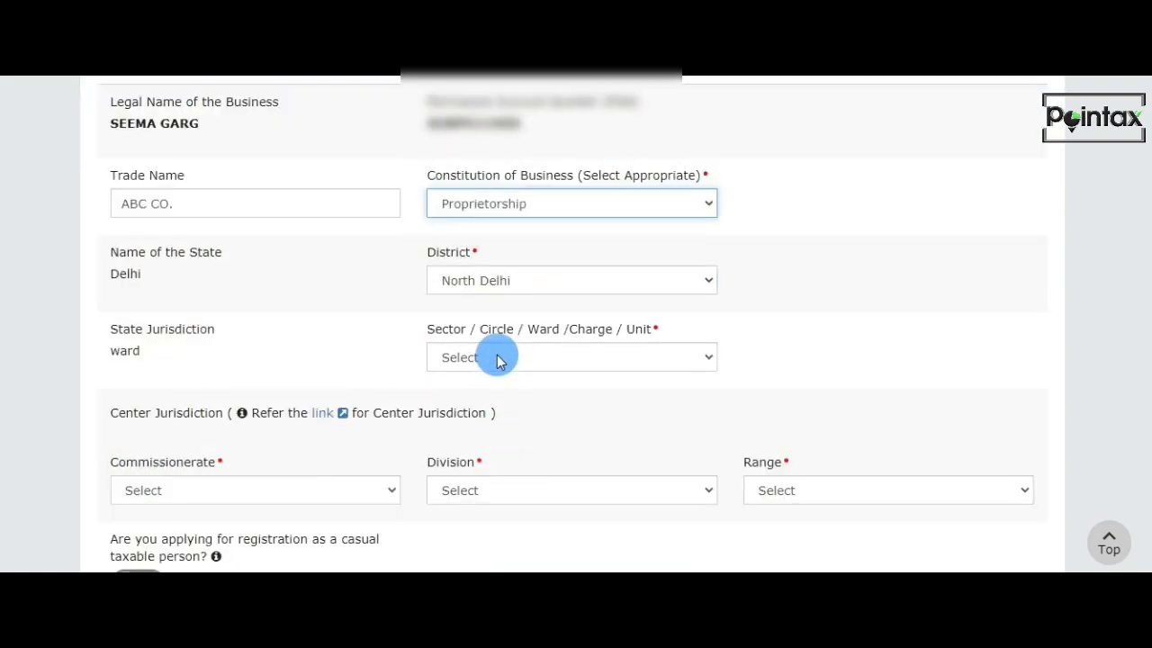
pyautogui.click(496, 357)
pyautogui.scroll(5, 499, 252)
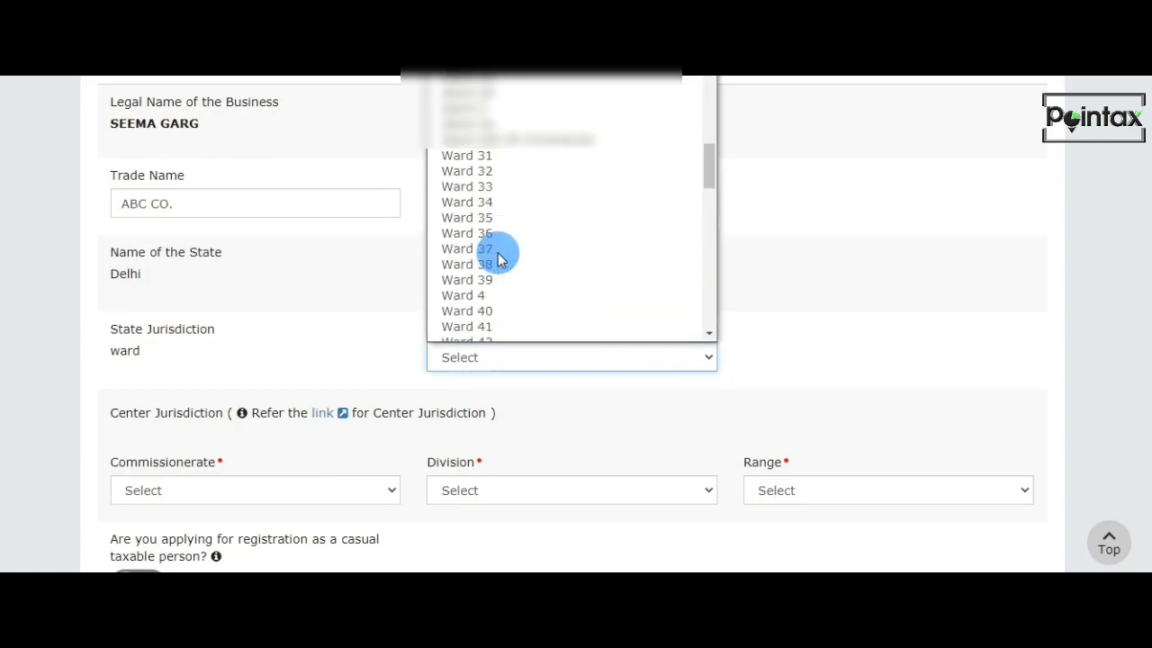
pyautogui.scroll(-3, 501, 309)
pyautogui.click(501, 293)
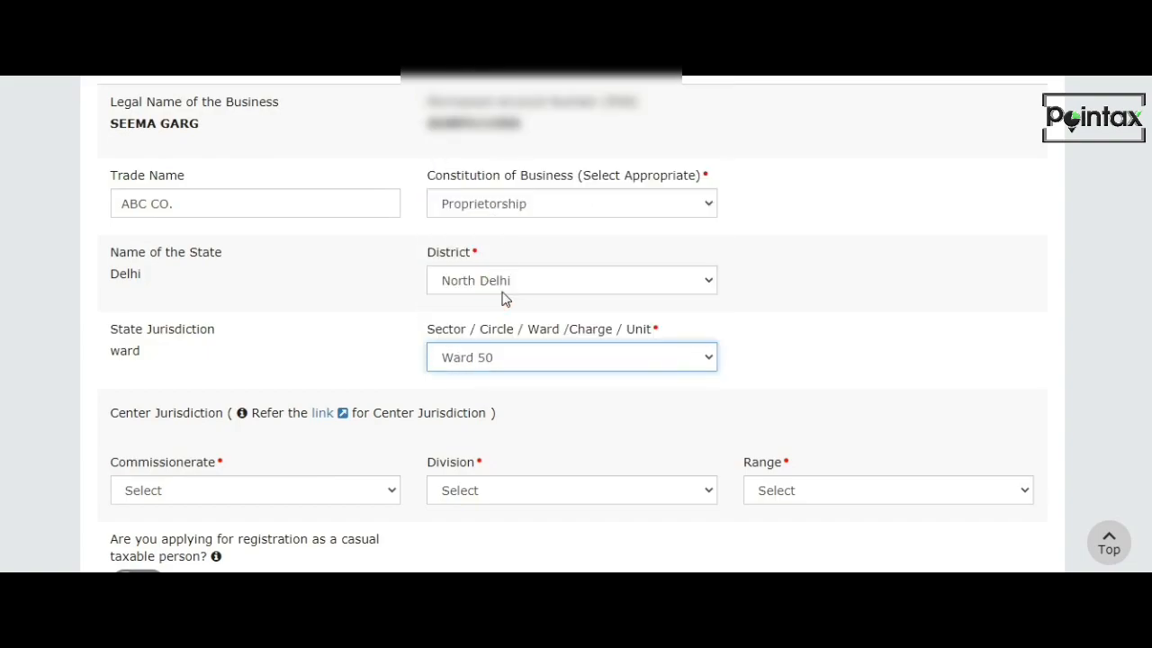
# Set the Commissionerate under Center Jurisdiction to DELHI NORTH.
pyautogui.scroll(-2, 501, 376)
pyautogui.click(333, 326)
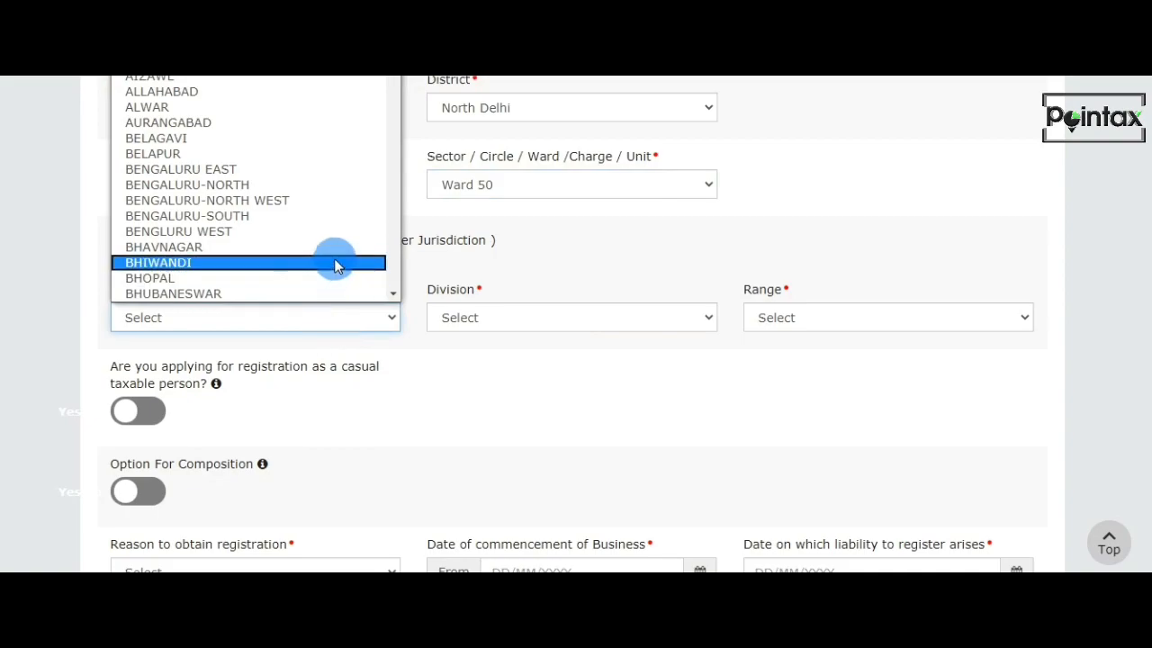
pyautogui.press('d')
pyautogui.press('e')
pyautogui.scroll(-4, 334, 262)
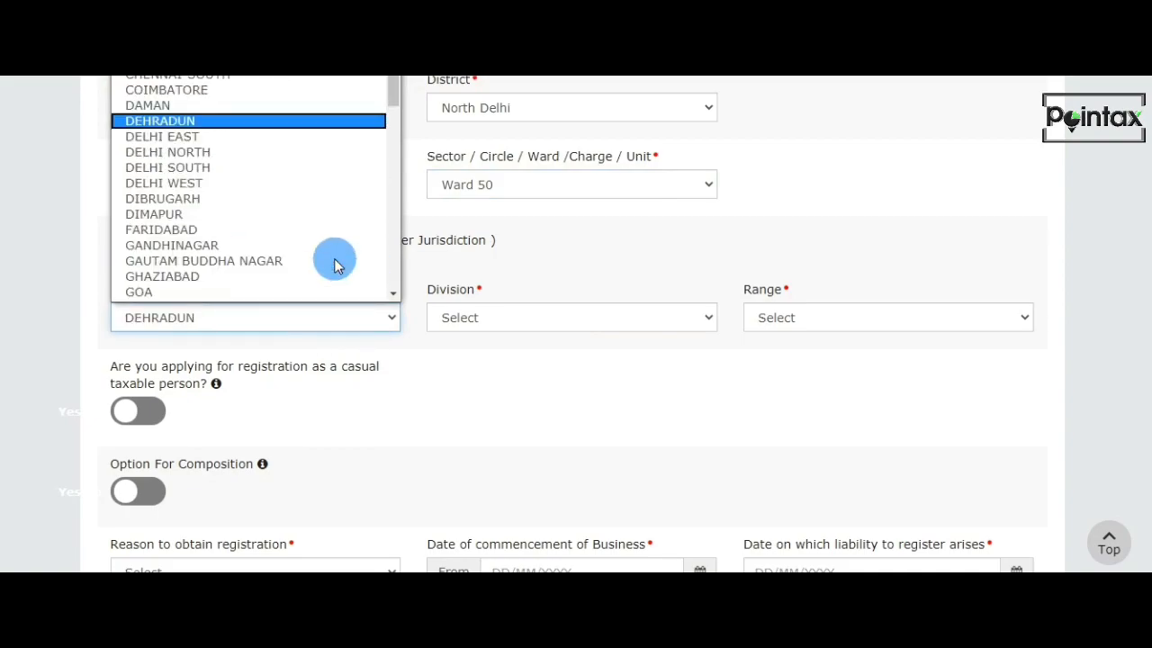
pyautogui.click(229, 153)
# Set the center jurisdiction's Division to KAROL BAGH and its Range to RANGE - 13.
pyautogui.click(552, 320)
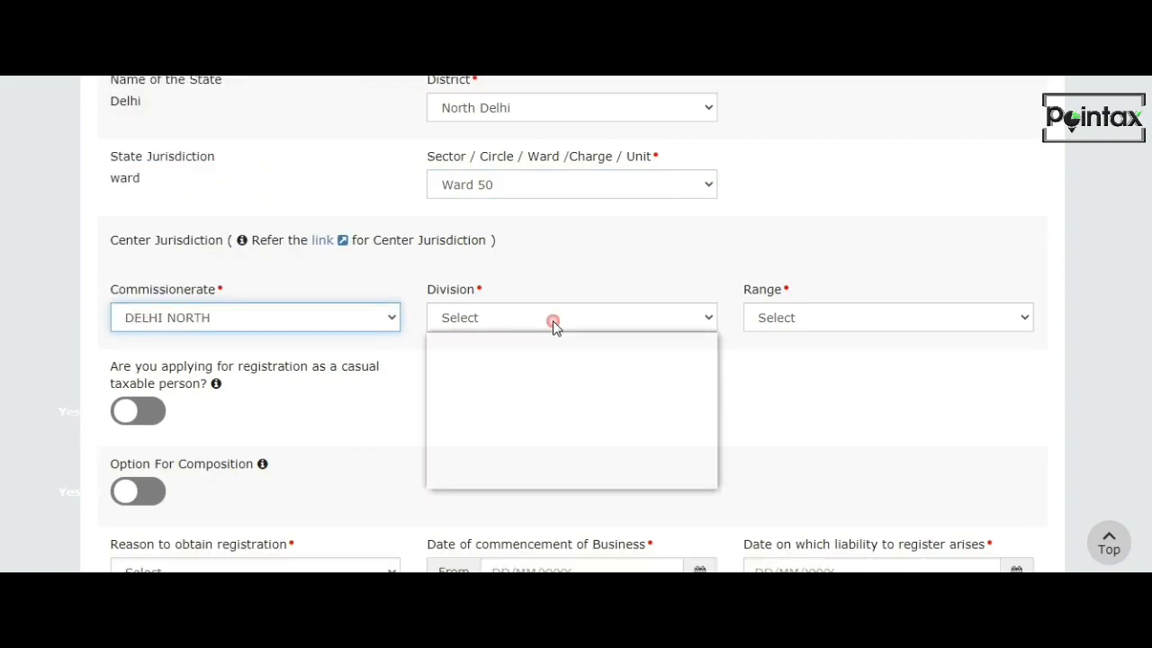
pyautogui.click(565, 434)
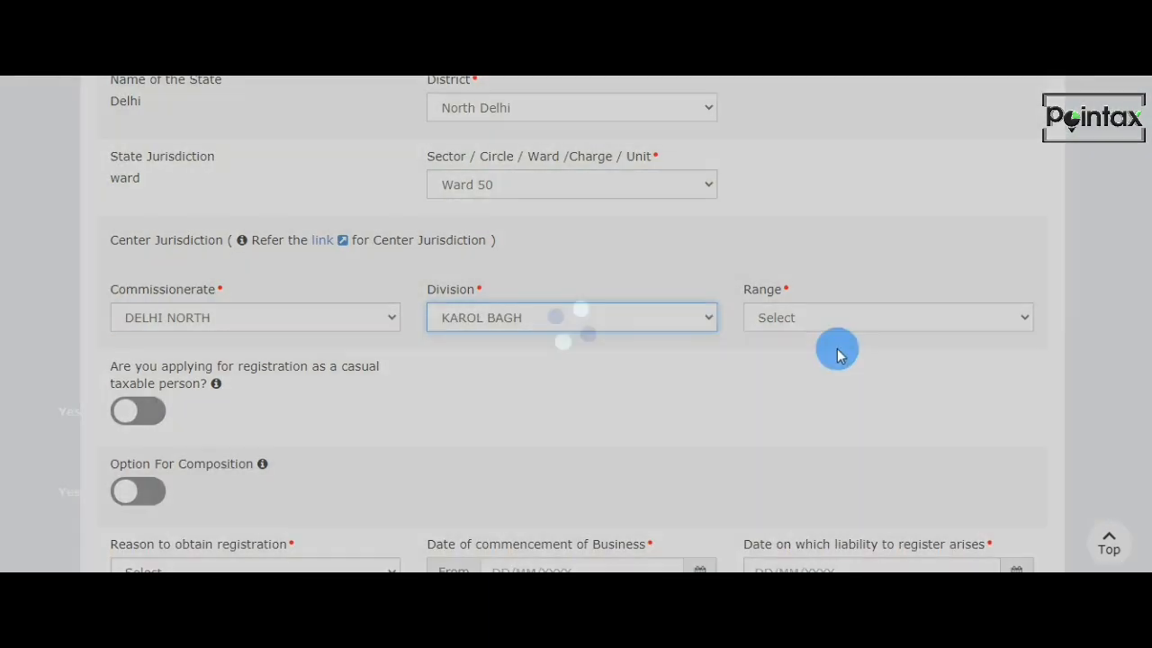
pyautogui.click(841, 320)
pyautogui.click(829, 390)
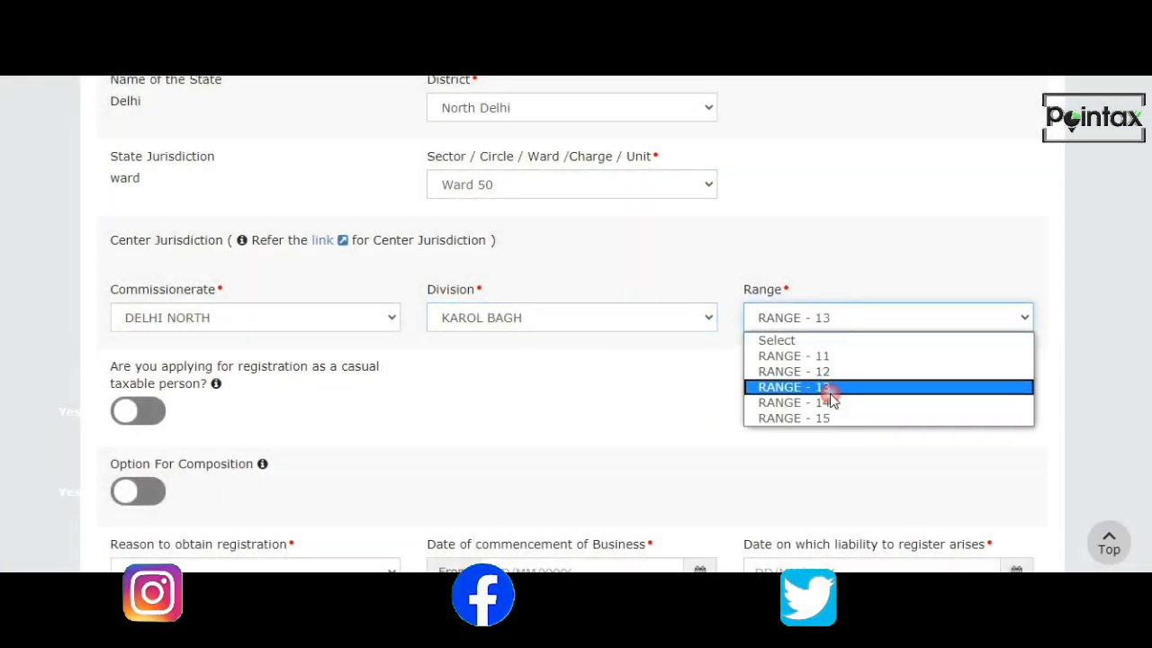
# Review the available reasons to obtain registration and set the date of commencement of business to 01/06/2020.
pyautogui.scroll(-1, 739, 414)
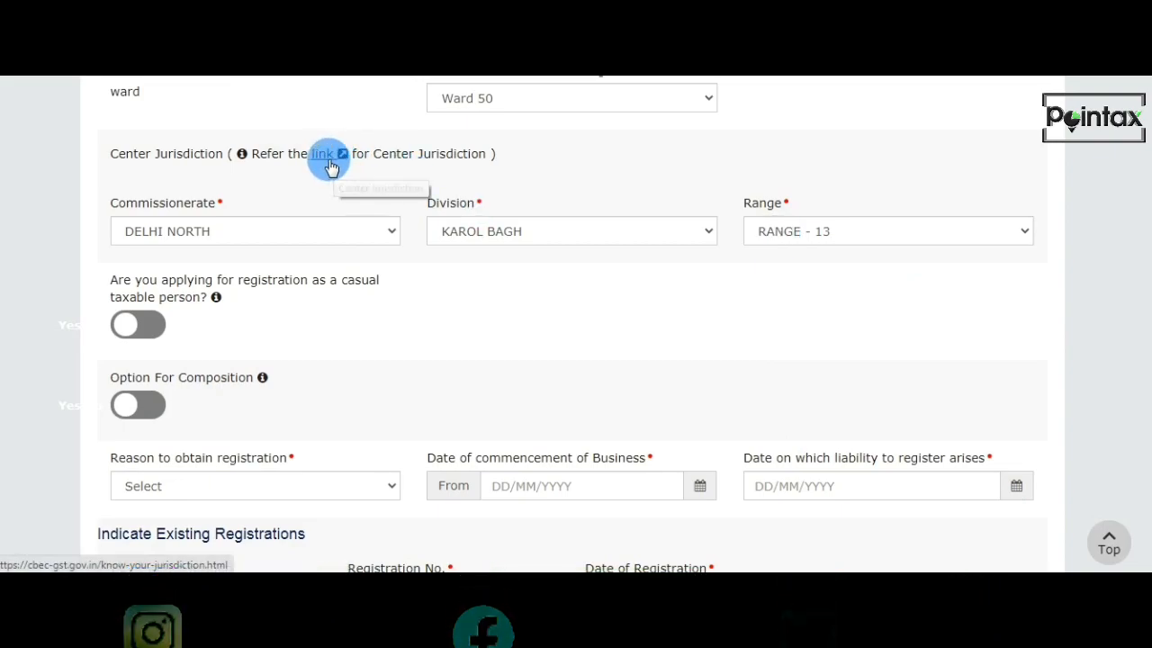
pyautogui.scroll(-1, 655, 325)
pyautogui.scroll(-1, 655, 326)
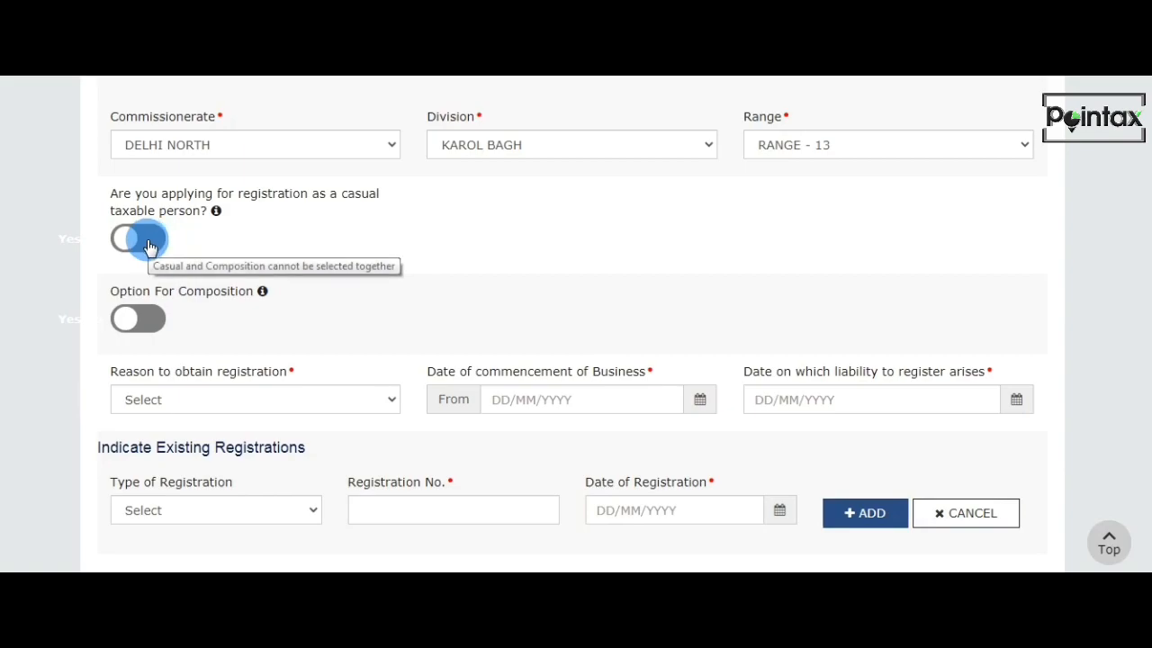
pyautogui.click(157, 341)
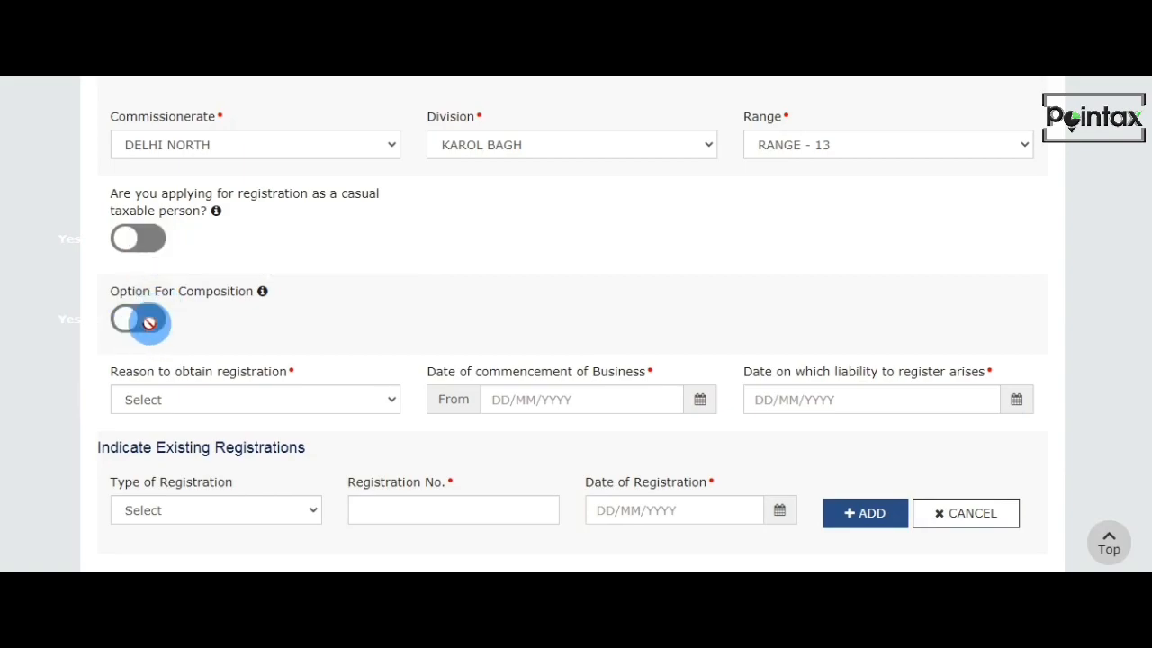
pyautogui.click(380, 404)
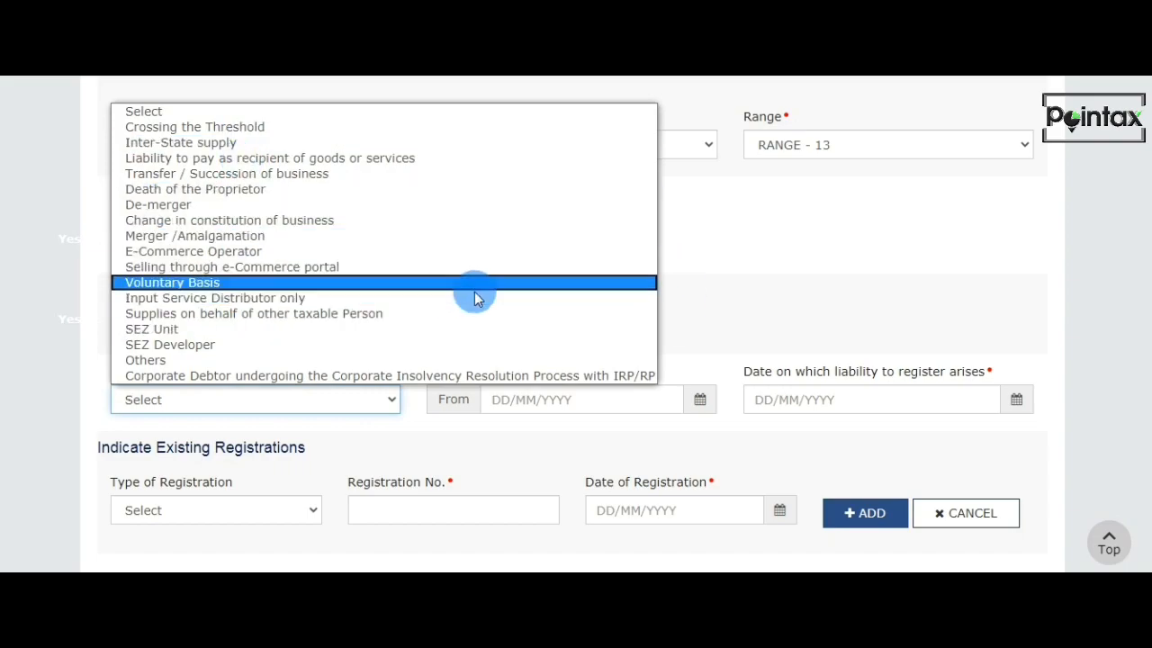
pyautogui.click(714, 280)
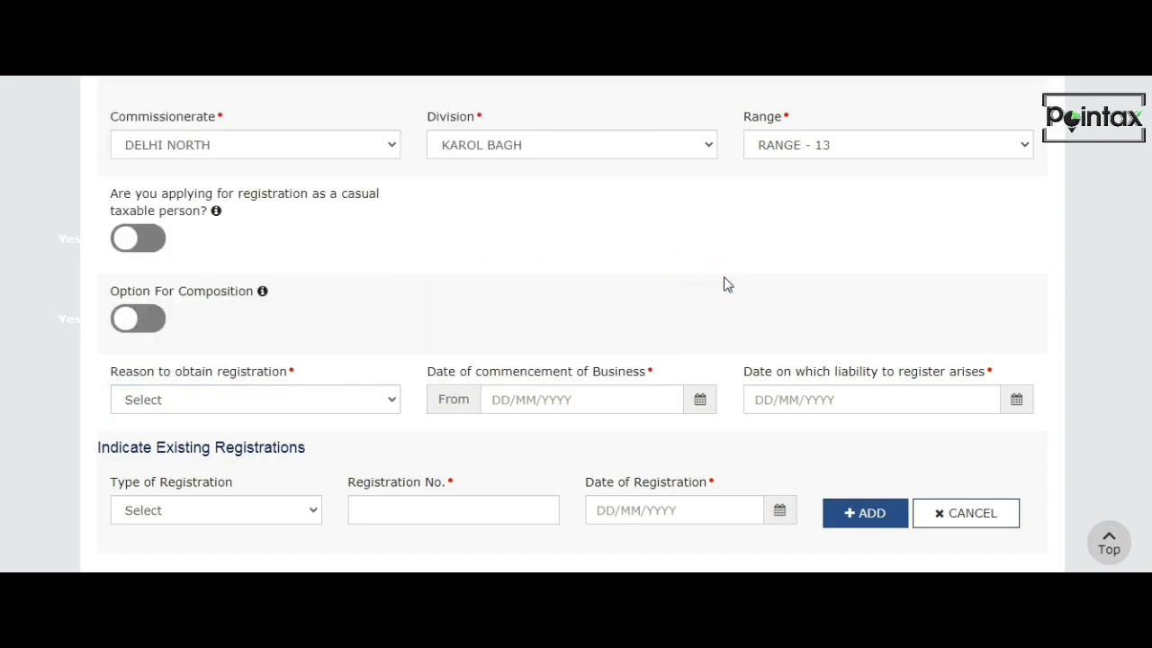
pyautogui.click(700, 405)
pyautogui.click(504, 299)
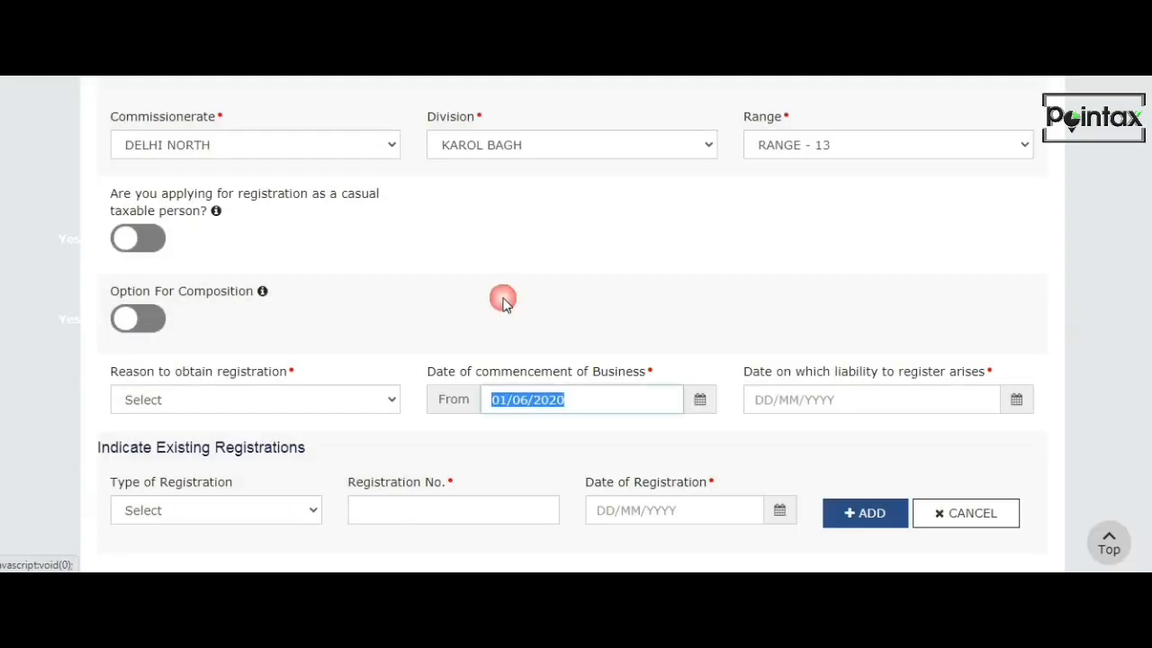
# Choose Crossing the Threshold as the reason to obtain registration and set the date on which liability to register arises to 01/06/2020.
pyautogui.click(360, 401)
pyautogui.click(174, 128)
pyautogui.click(783, 292)
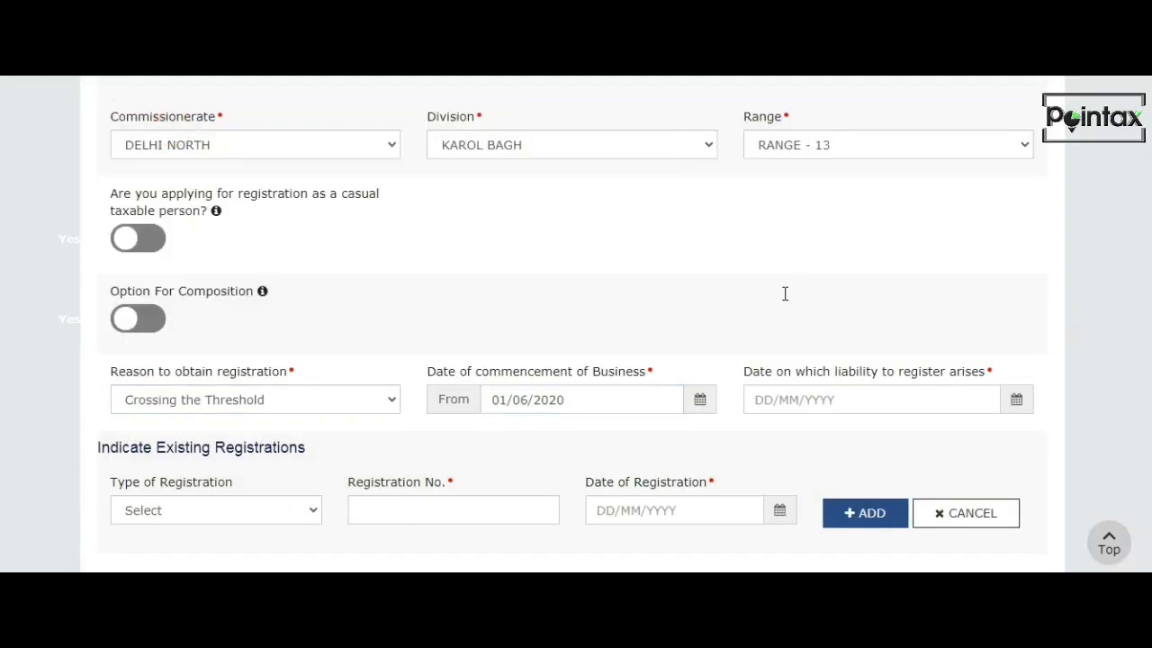
pyautogui.click(1013, 399)
pyautogui.click(504, 299)
pyautogui.click(860, 321)
# Dismiss the chat notification and save the business details to continue to the Promoter / Partners section.
pyautogui.scroll(-2, 841, 400)
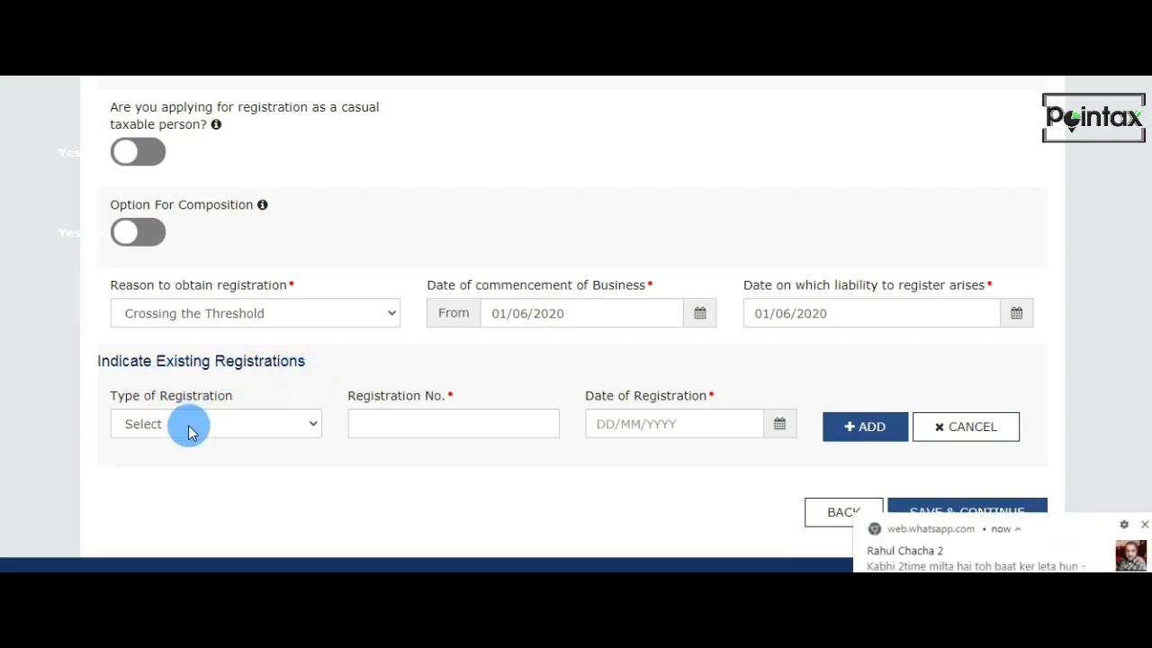
pyautogui.click(1145, 525)
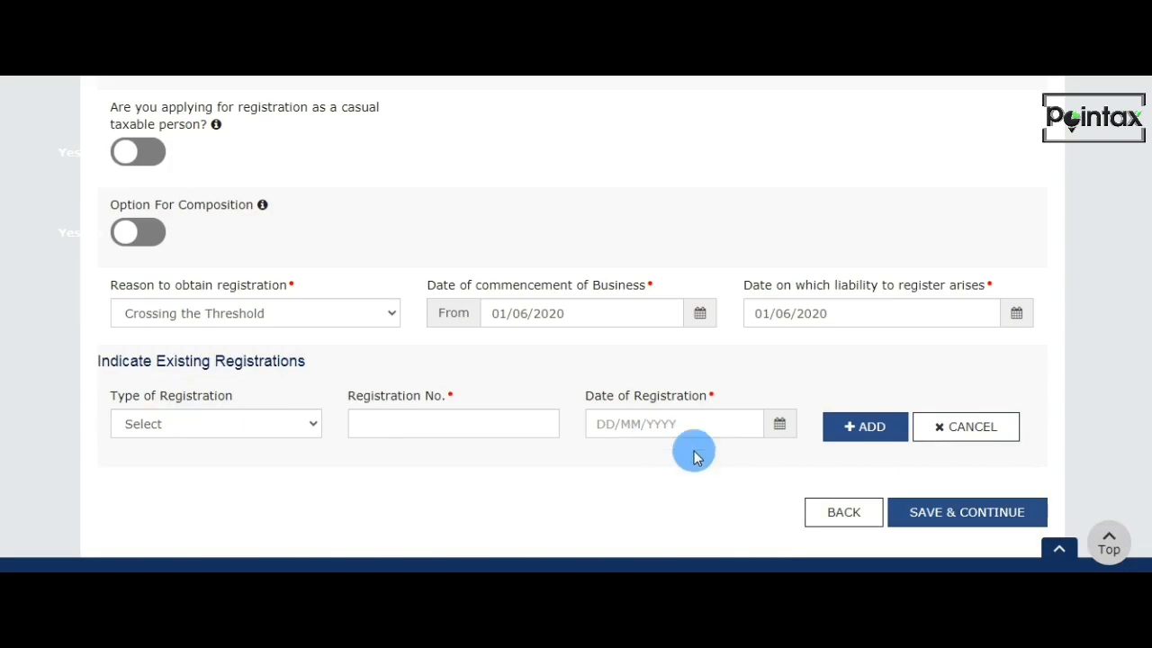
pyautogui.click(1008, 515)
# Complete the proprietor's personal information with the father's name, date of birth, mobile number and email address, and select Female as gender.
pyautogui.scroll(-3, 1005, 519)
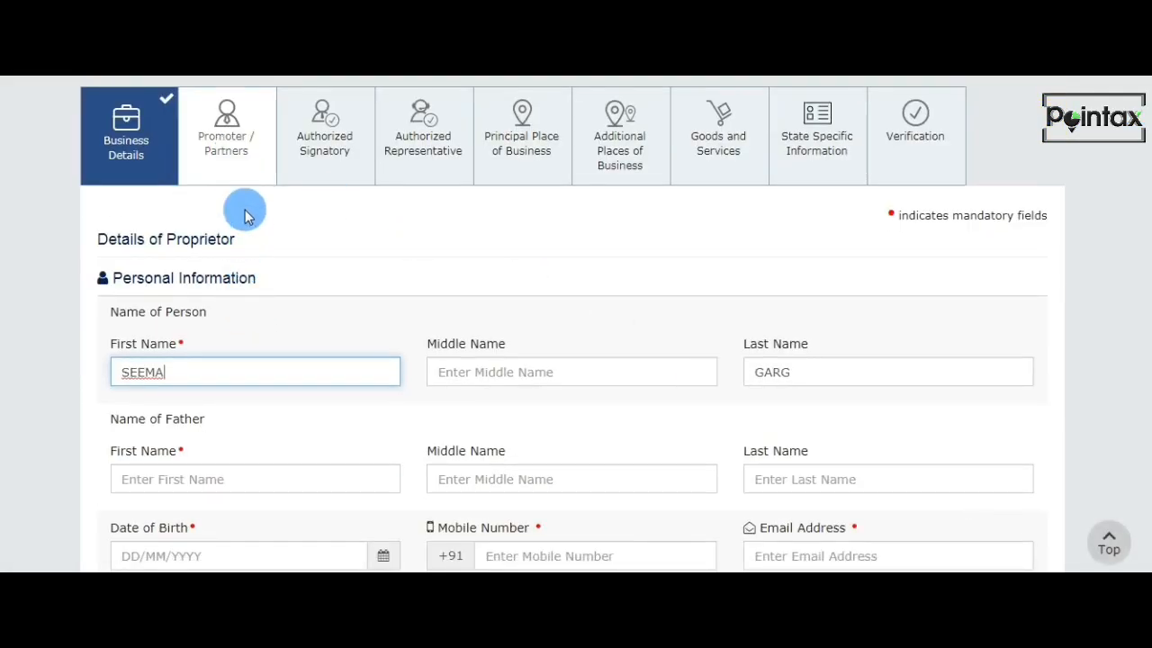
pyautogui.scroll(-1, 238, 351)
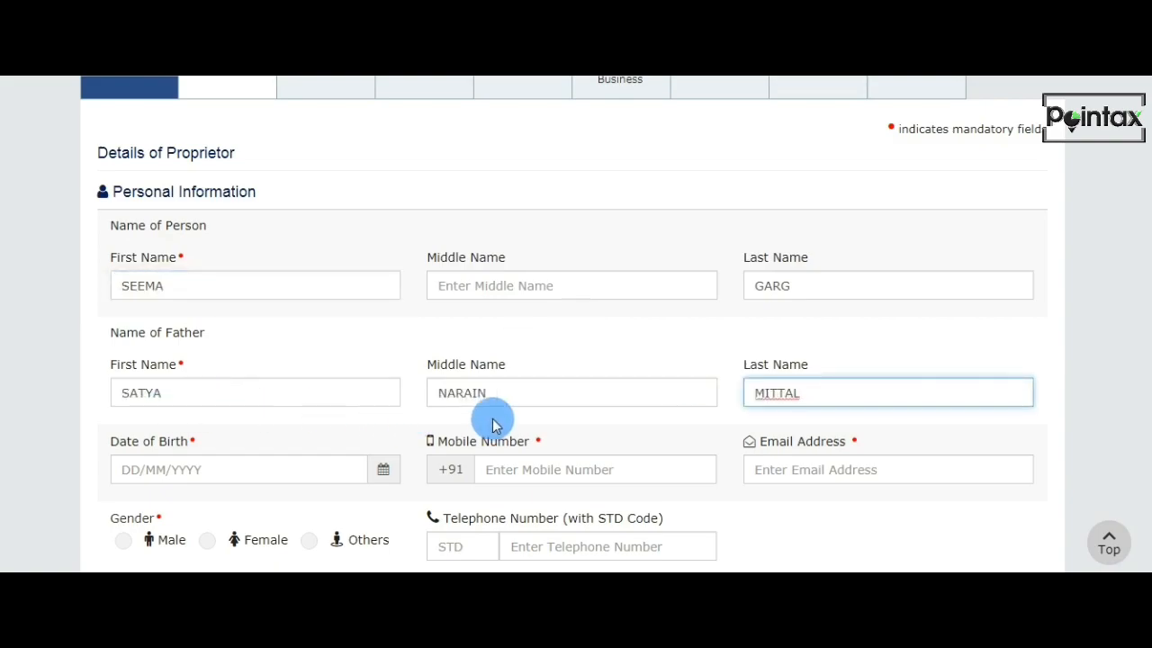
pyautogui.scroll(-1, 368, 365)
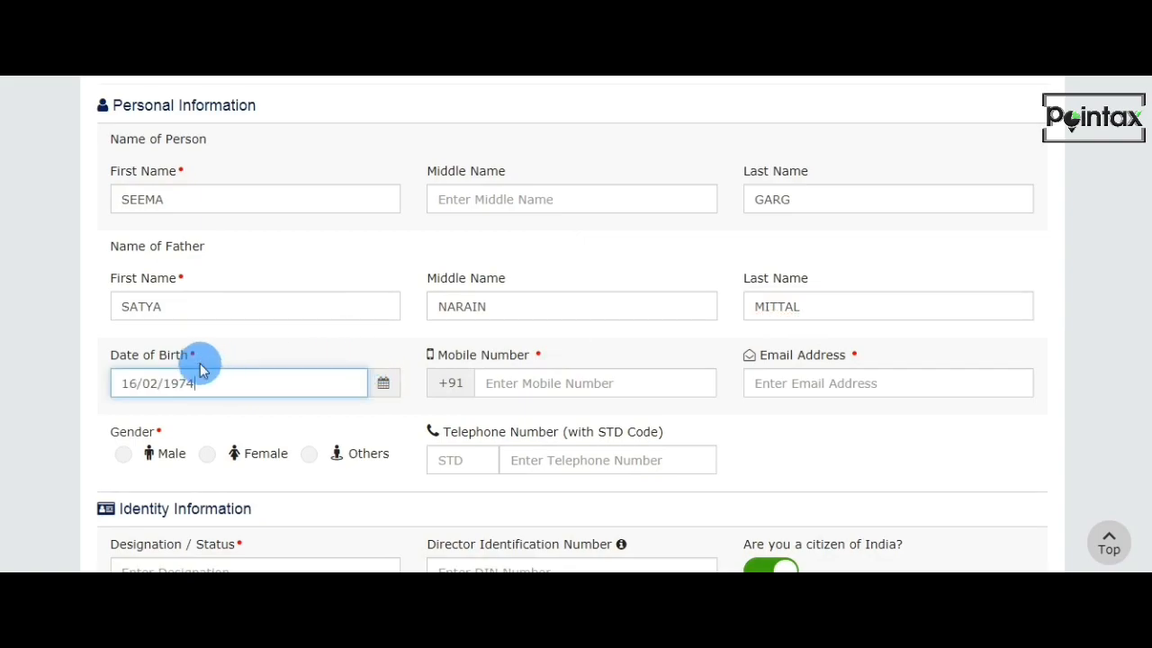
pyautogui.click(512, 382)
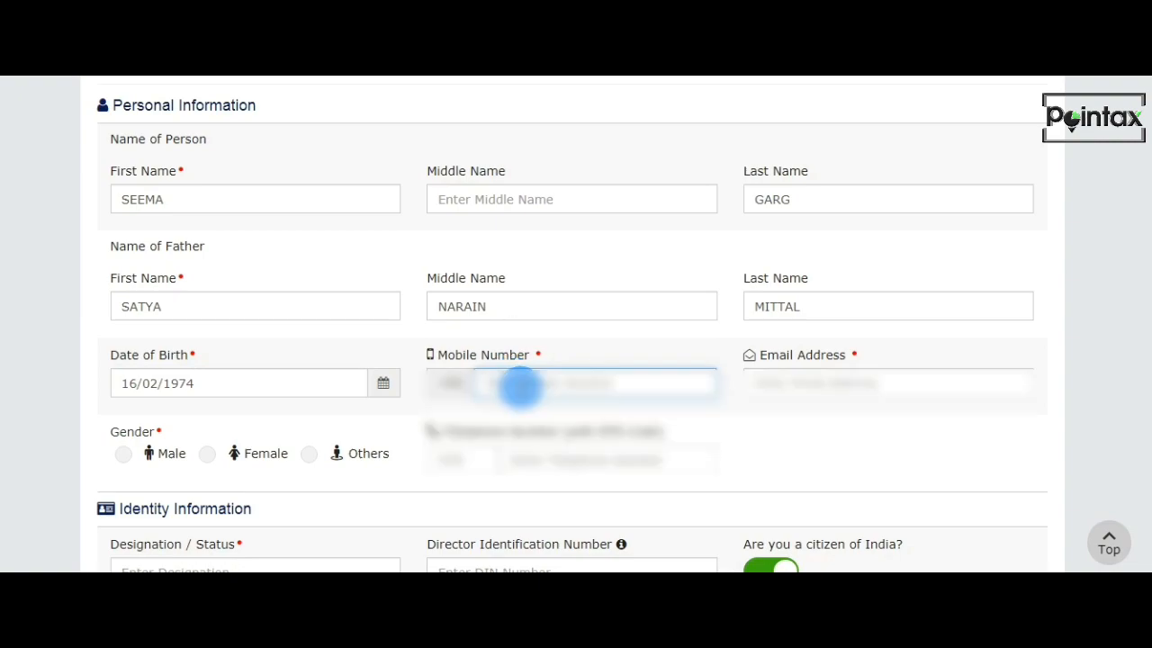
pyautogui.write('9')
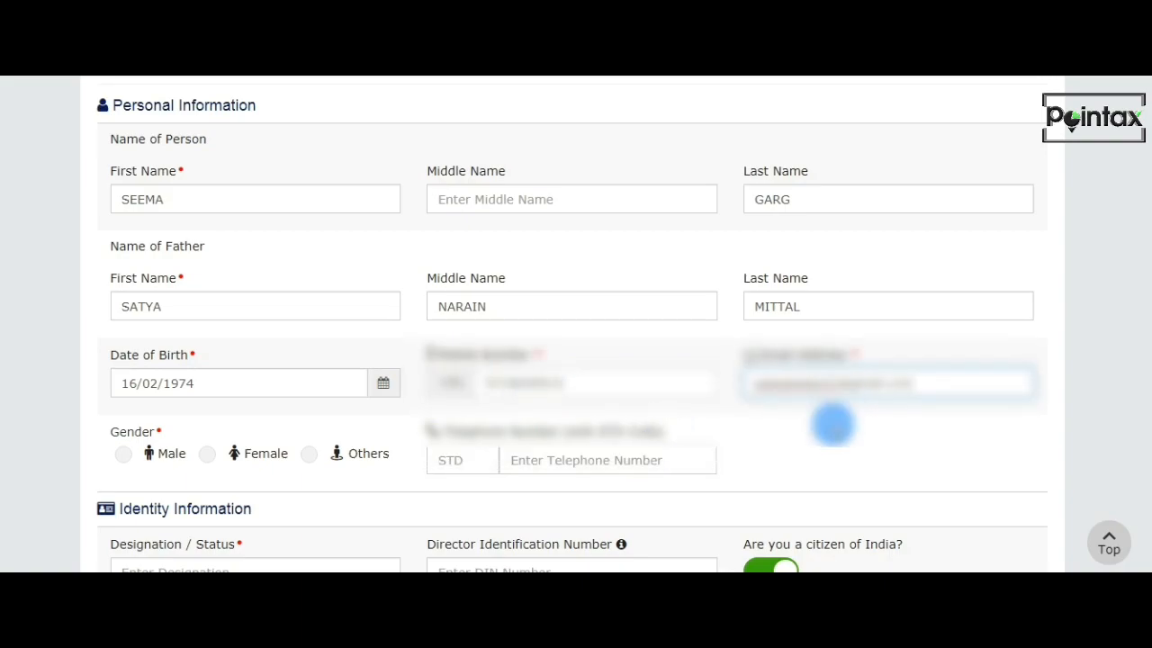
pyautogui.scroll(-2, 830, 429)
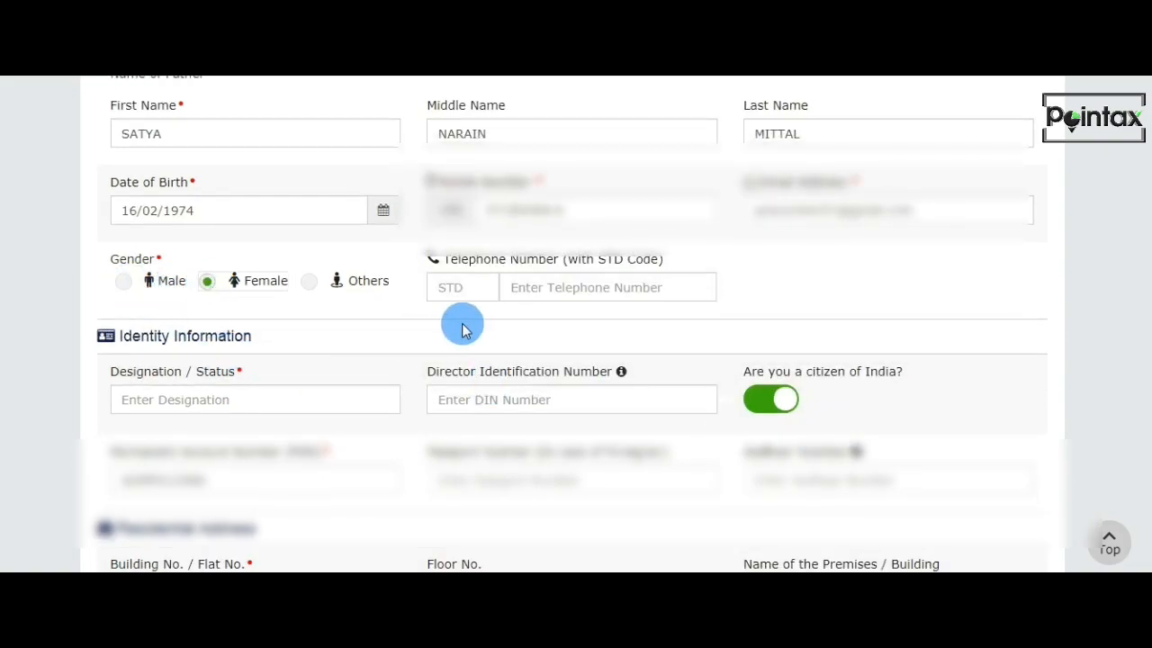
# Enter PROPRIETOR as the designation / status in the identity information.
pyautogui.click(194, 397)
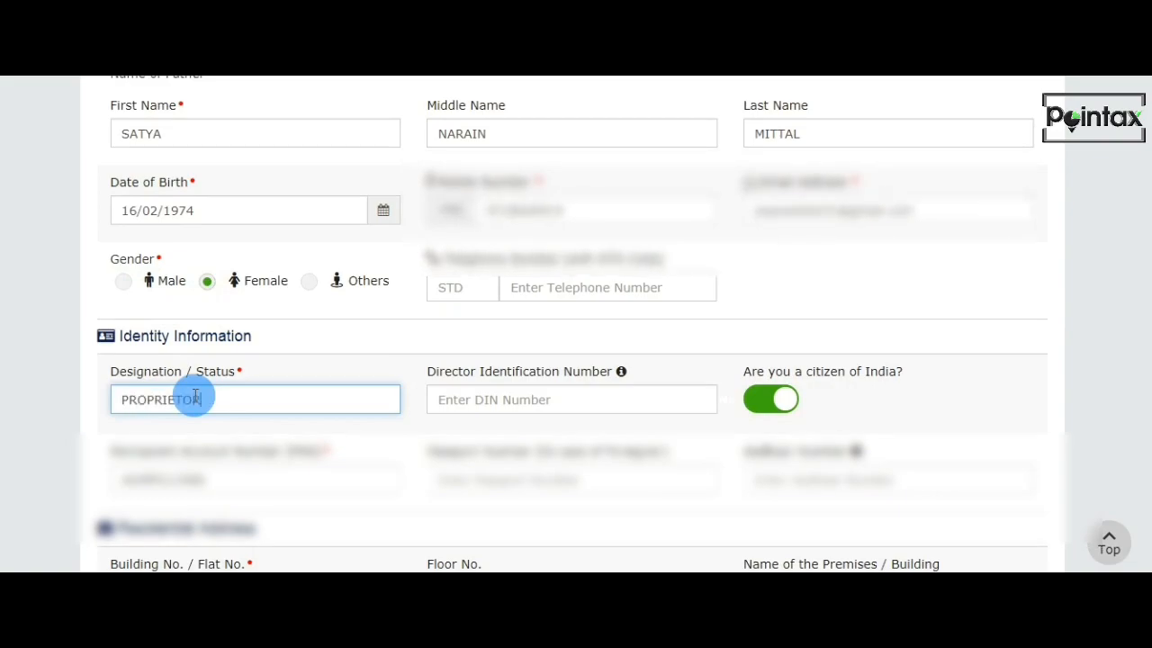
pyautogui.scroll(1, 200, 360)
pyautogui.scroll(-2, 498, 458)
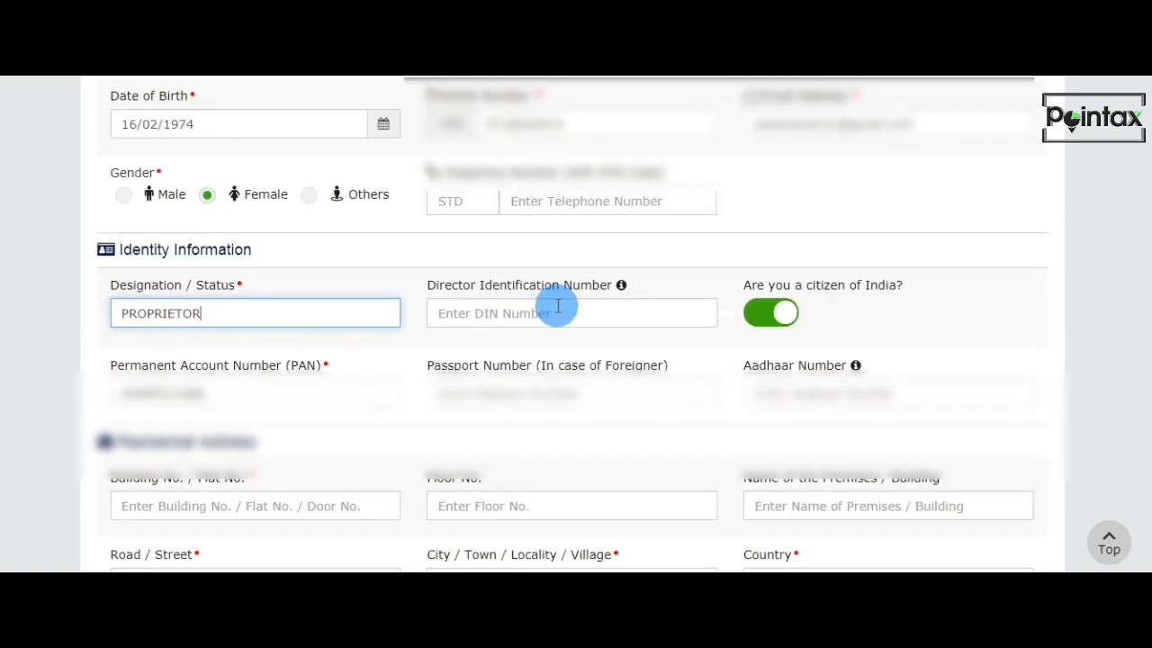
# Enter the proprietor's Aadhaar number and accept the declaration giving consent to its authentication.
pyautogui.scroll(-1, 570, 337)
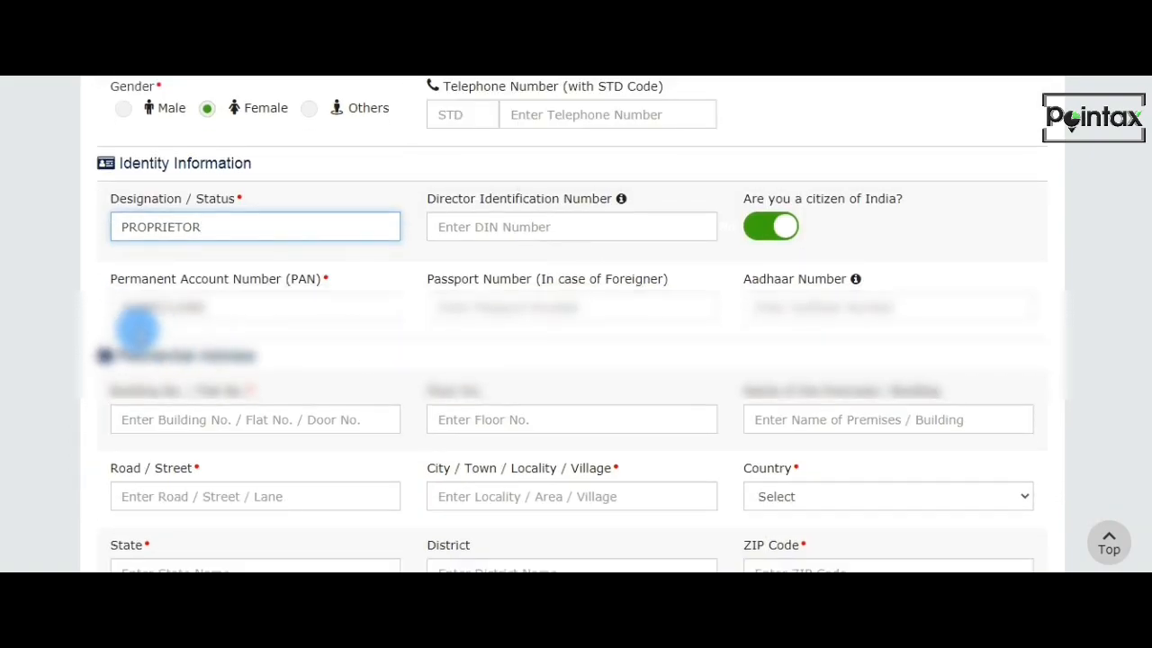
pyautogui.click(792, 308)
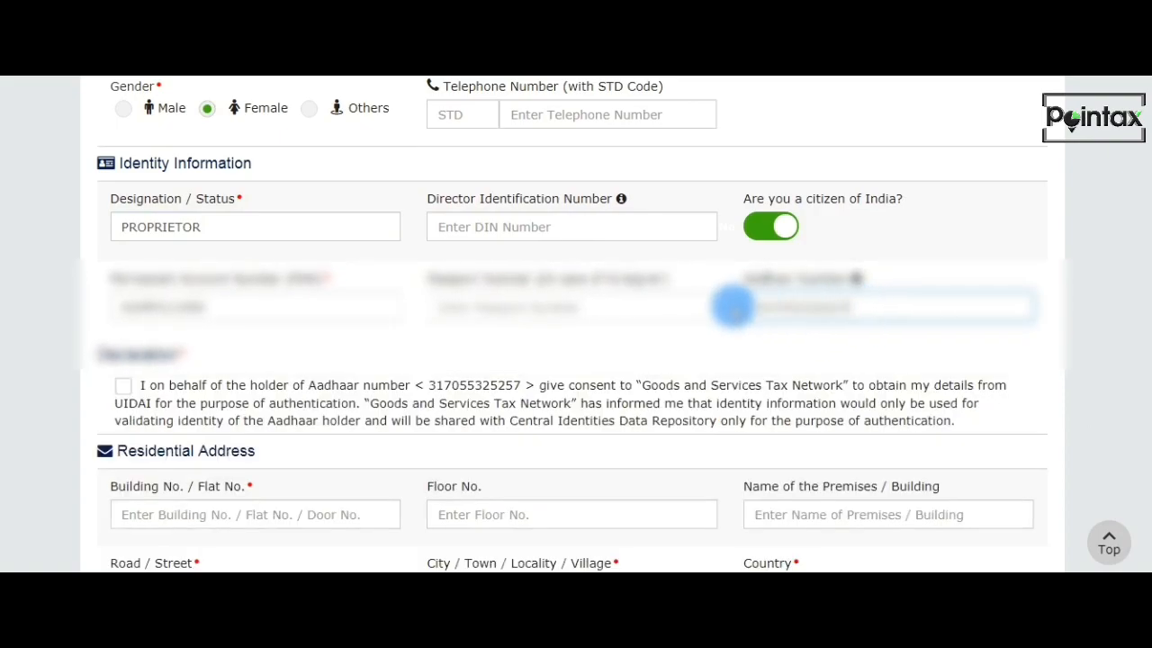
pyautogui.click(124, 385)
# Fill in the proprietor's residential address, including building number, street, locality, country, state, district and postal code.
pyautogui.scroll(-1, 149, 399)
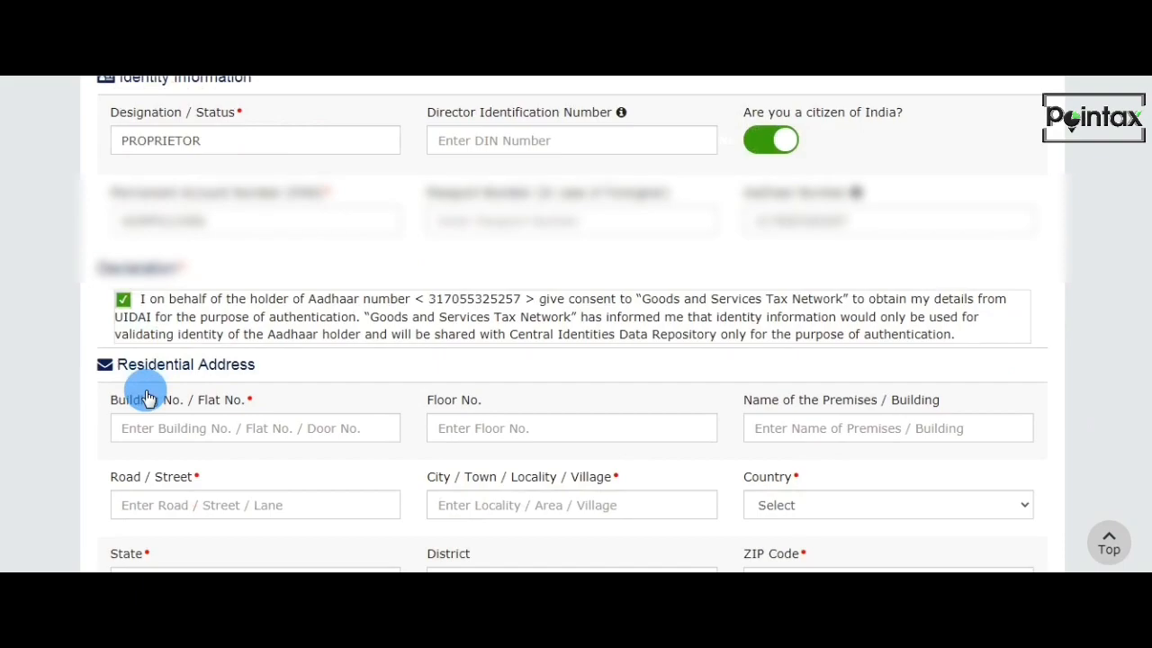
pyautogui.scroll(-2, 149, 399)
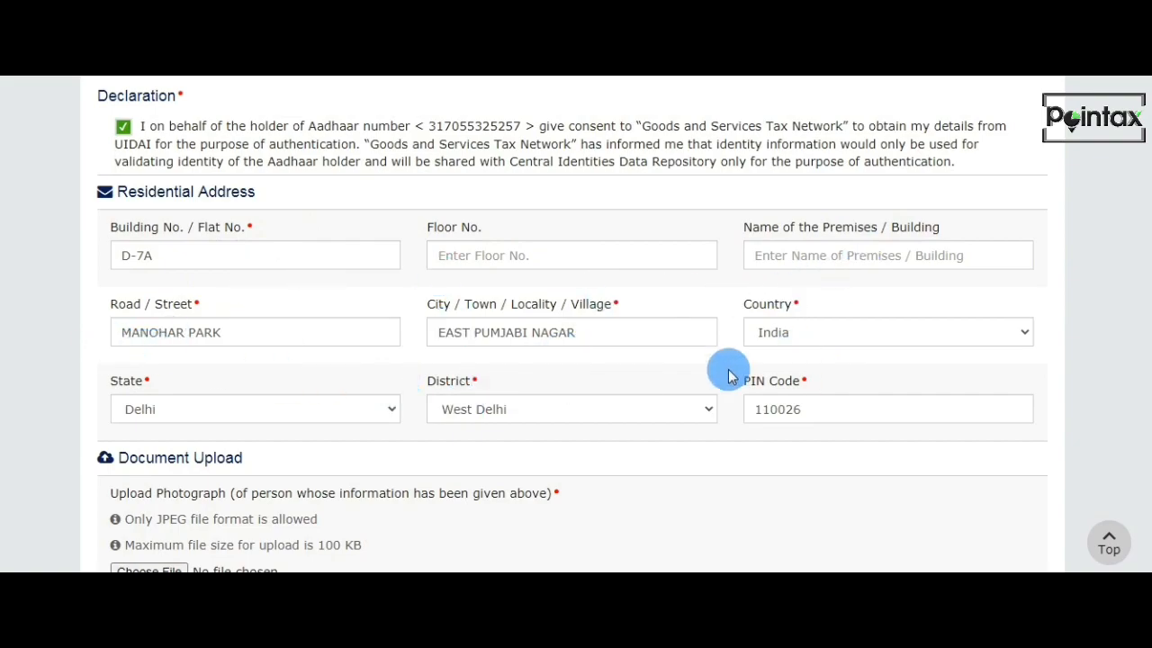
pyautogui.scroll(-1, 620, 396)
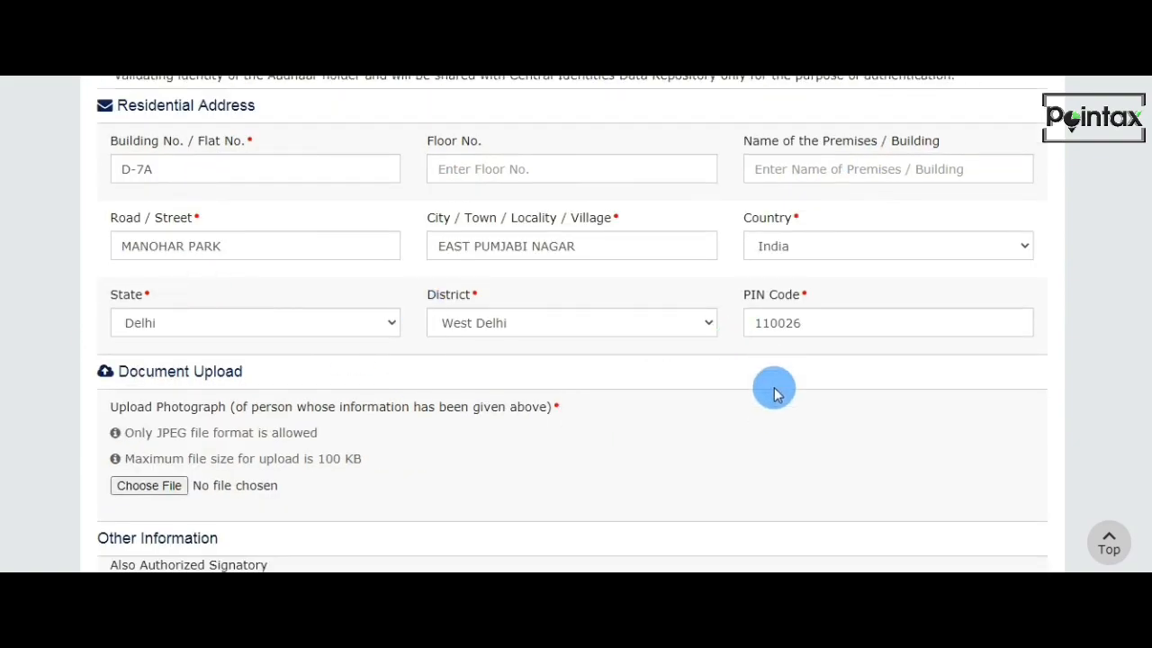
# Upload the file Photo as the proprietor's photograph and save the section with Also Authorized Signatory enabled.
pyautogui.scroll(-2, 774, 393)
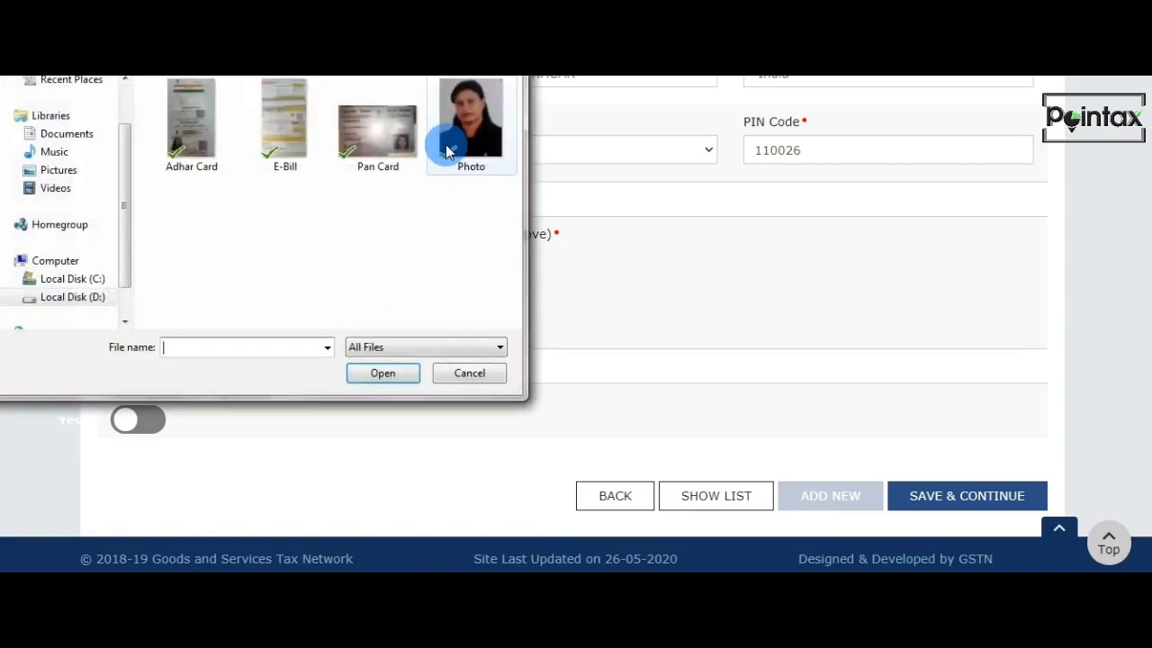
pyautogui.click(460, 125)
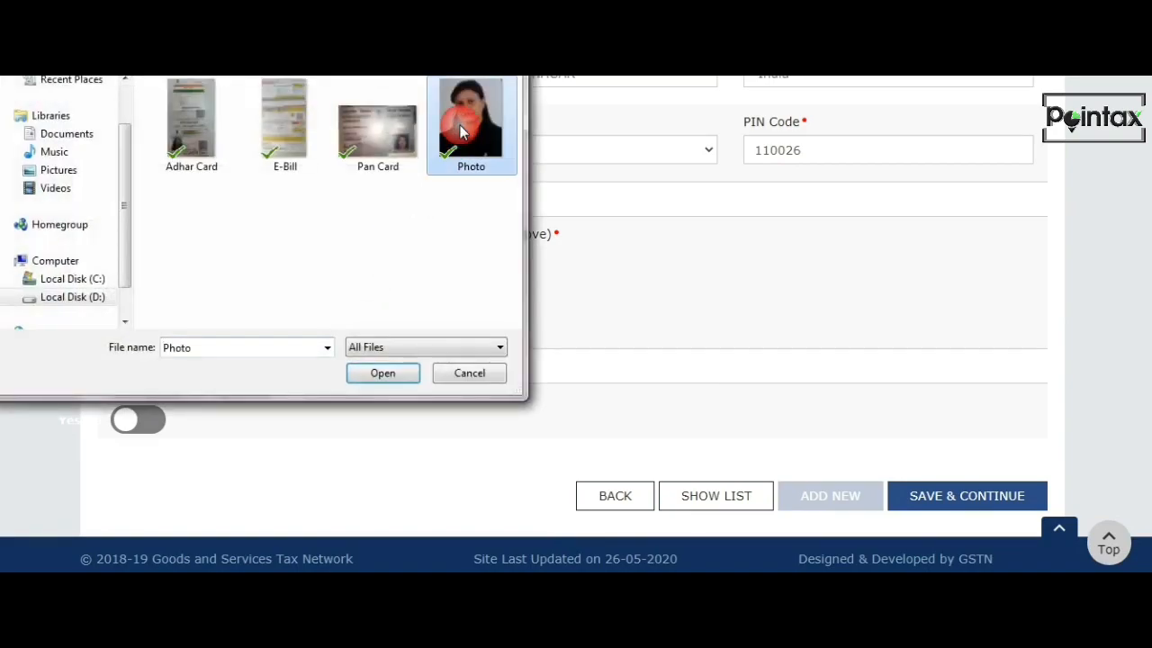
pyautogui.click(382, 373)
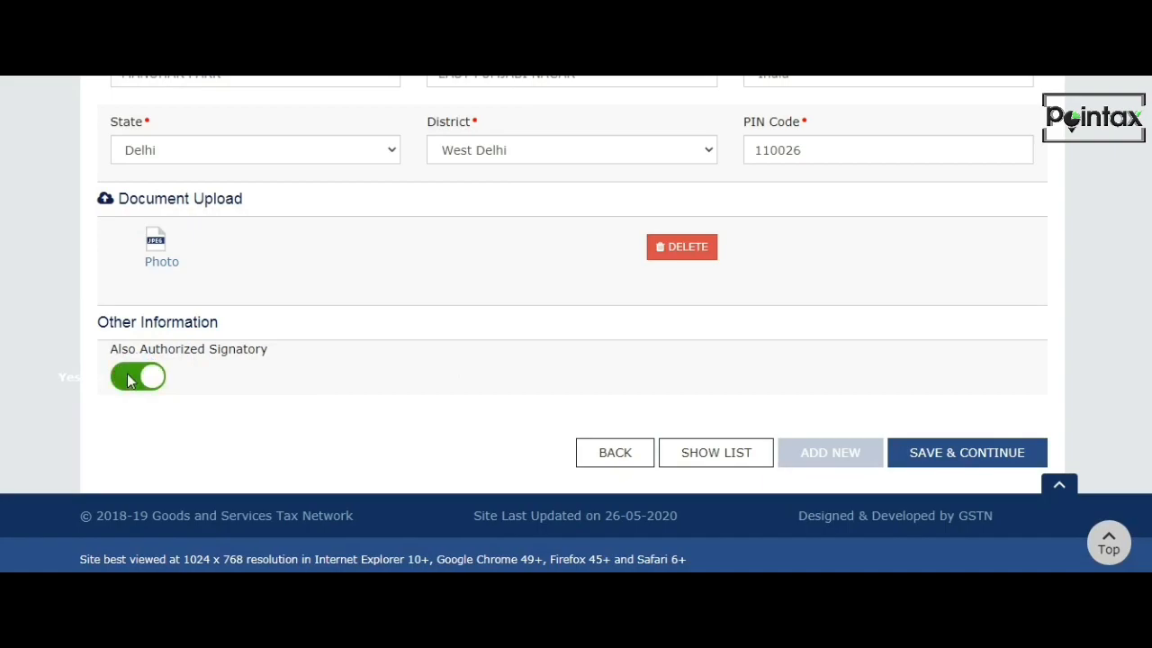
pyautogui.click(975, 455)
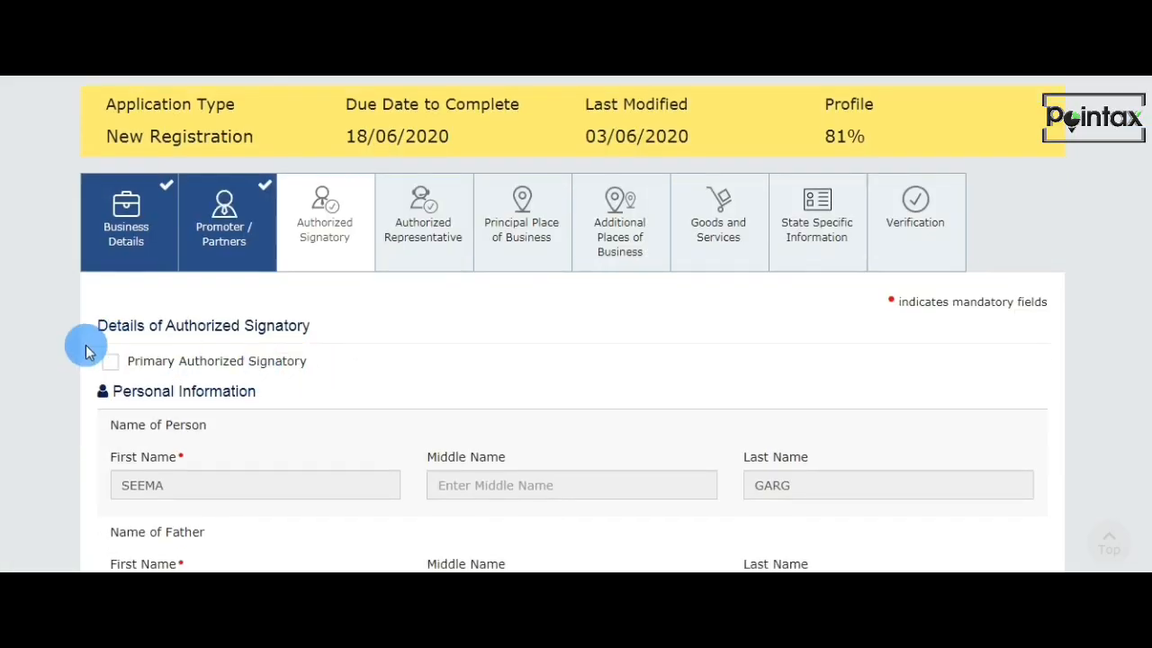
# Mark the proprietor as Primary Authorized Signatory and save the authorized signatory details.
pyautogui.scroll(-15, 399, 347)
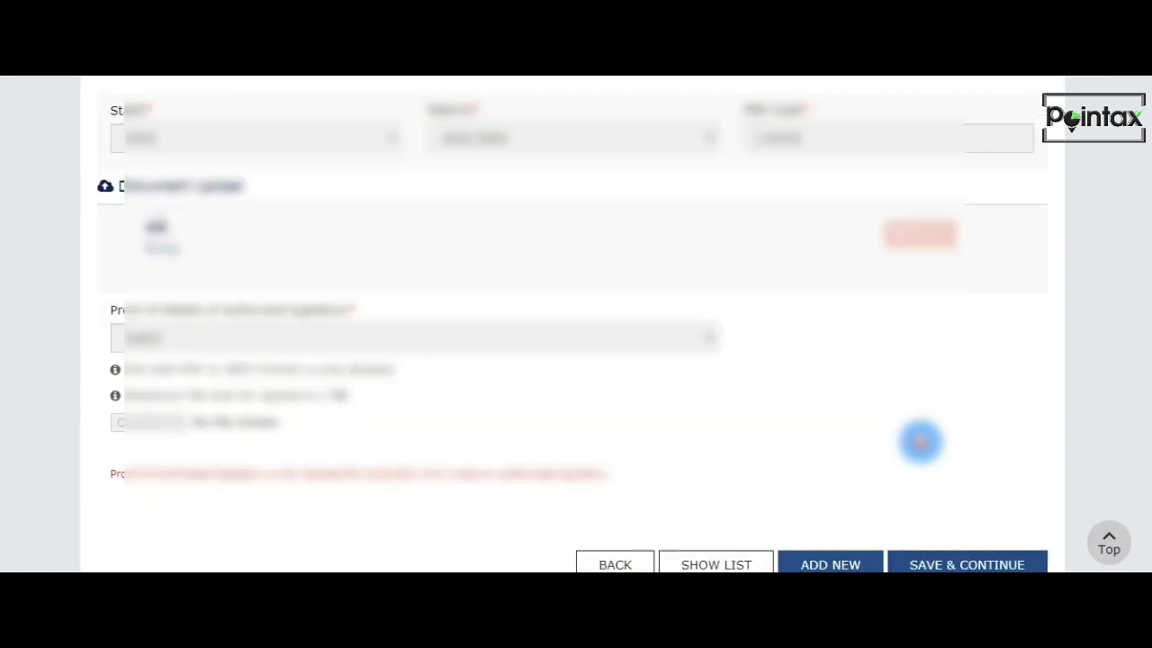
pyautogui.scroll(-2, 919, 441)
pyautogui.click(952, 445)
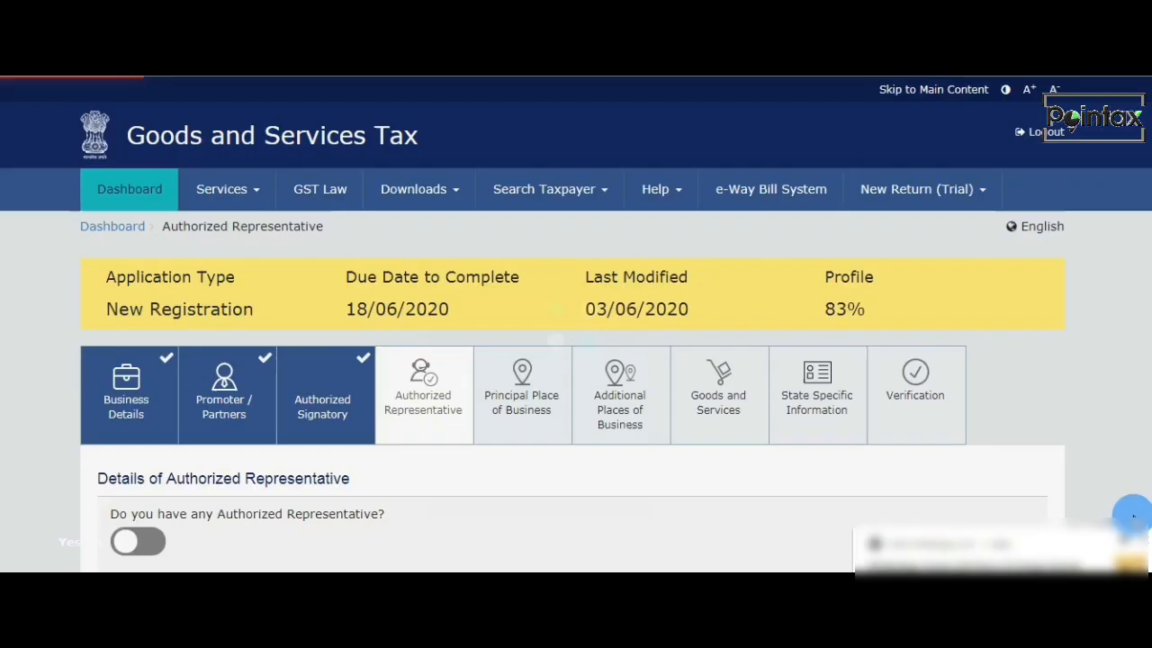
# Leave the authorized representative option off and open the Principal Place of Business section.
pyautogui.scroll(-2, 416, 252)
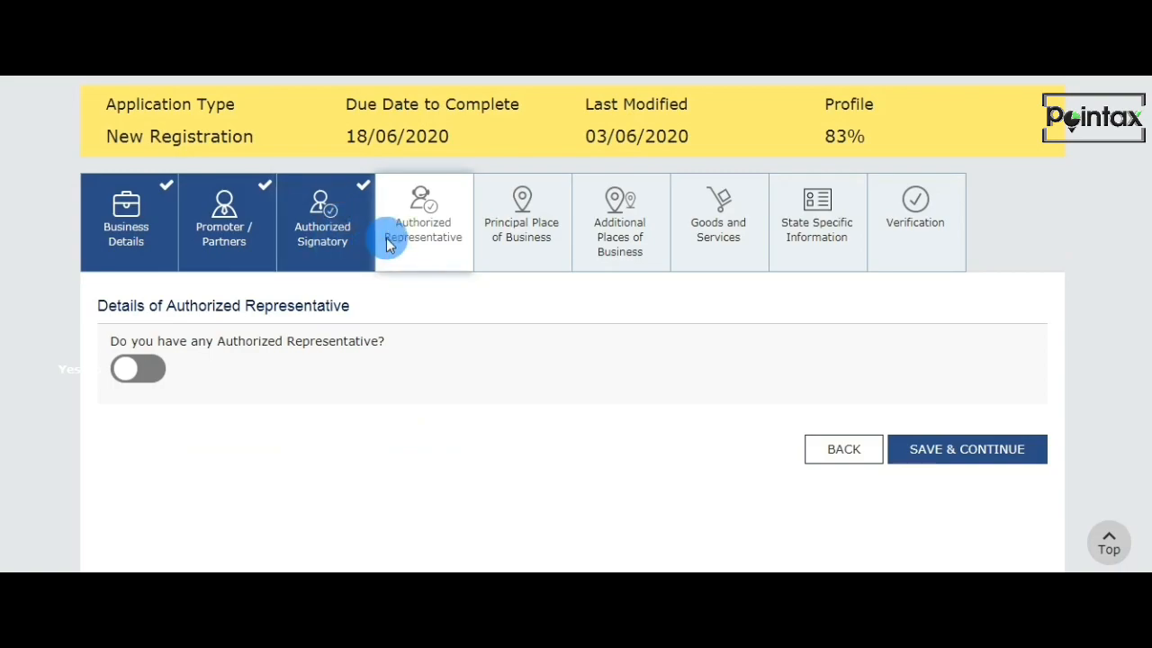
pyautogui.click(541, 240)
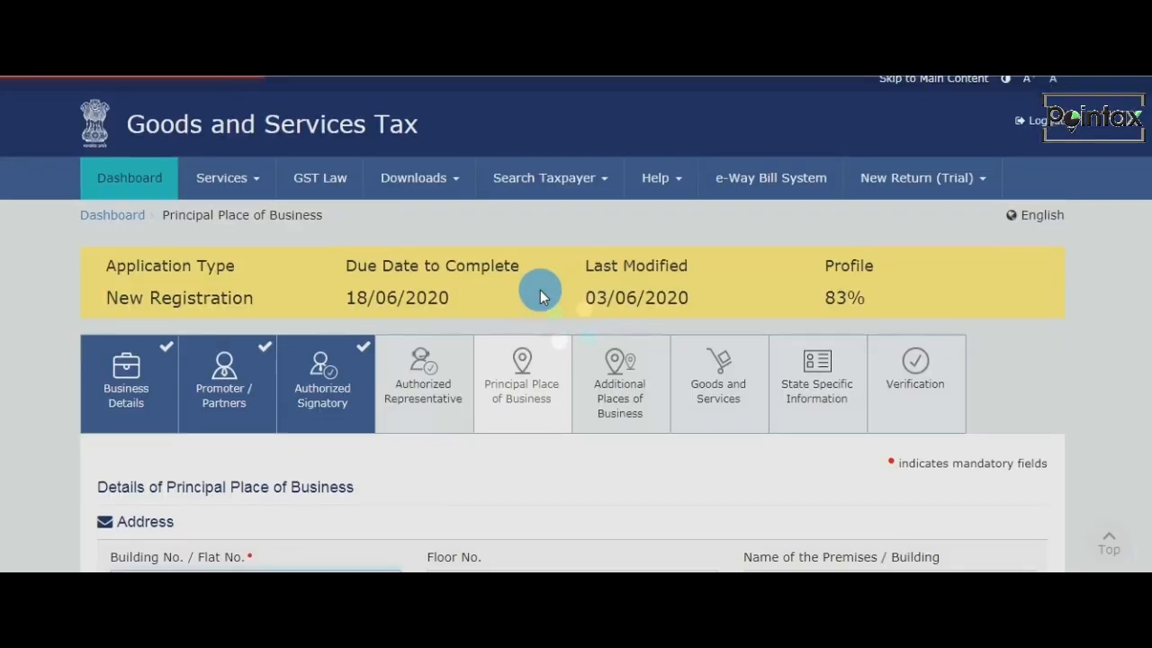
# Review the address and contact information entered for the principal place of business.
pyautogui.scroll(-3, 573, 353)
pyautogui.scroll(-1, 208, 321)
pyautogui.scroll(1, 208, 306)
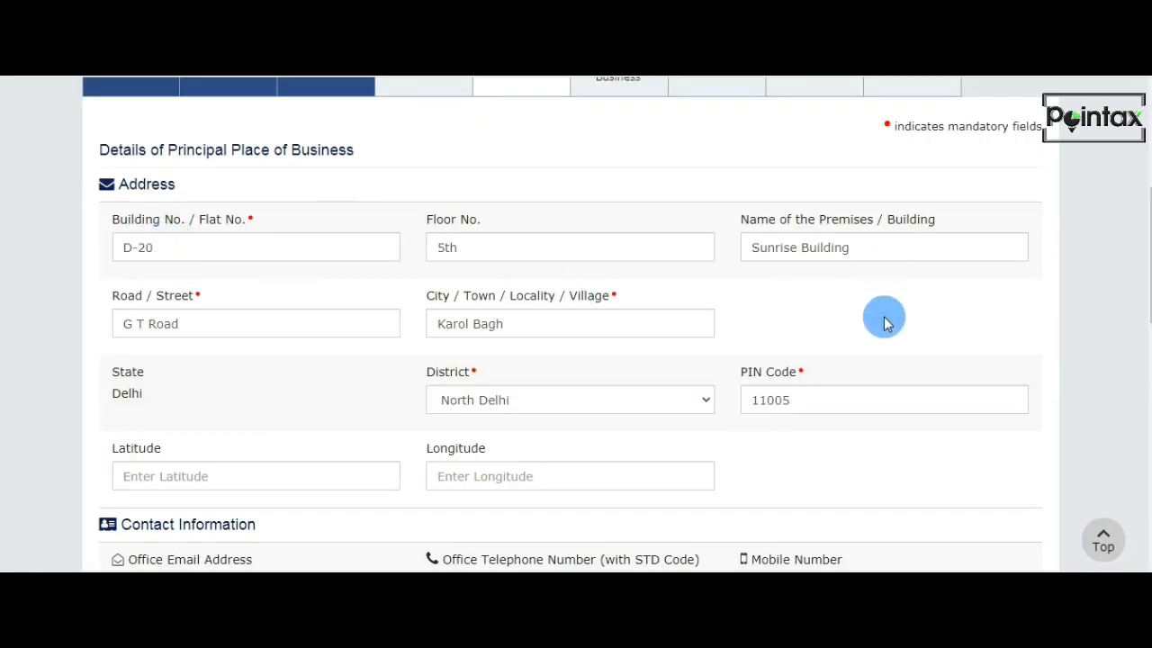
pyautogui.scroll(-1, 296, 383)
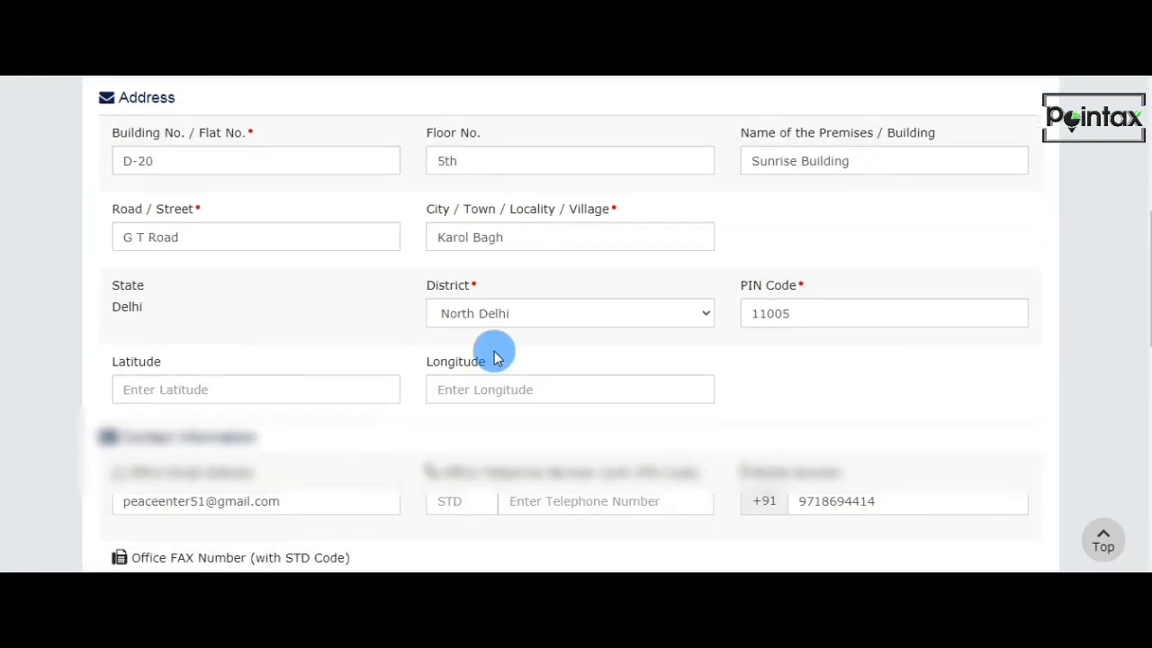
pyautogui.scroll(-2, 499, 368)
pyautogui.scroll(-4, 333, 377)
pyautogui.scroll(2, 320, 377)
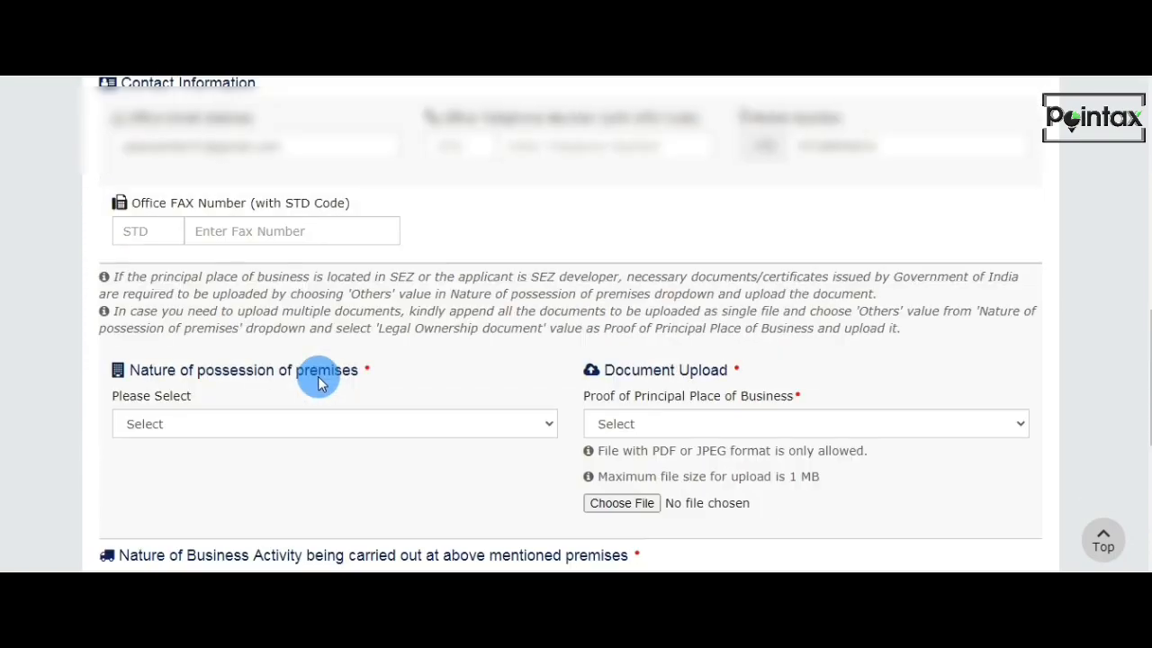
pyautogui.scroll(1, 534, 286)
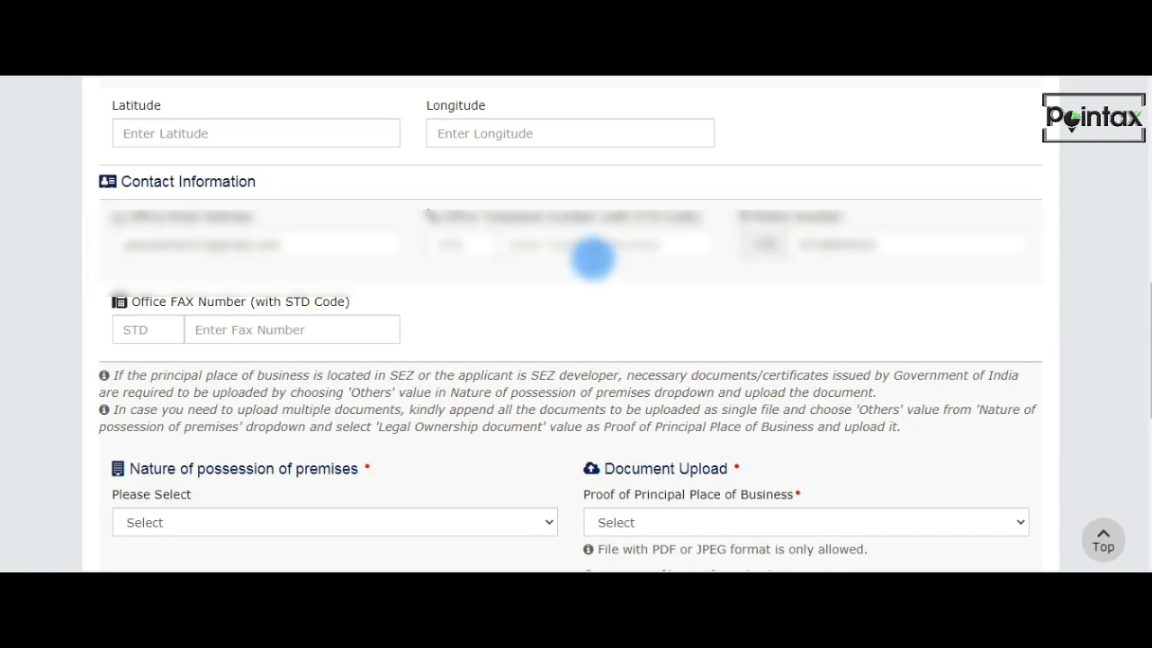
# Set the nature of possession of premises to Own and upload the file E-Bill as Electricity Bill proof of the principal place of business.
pyautogui.scroll(-3, 465, 298)
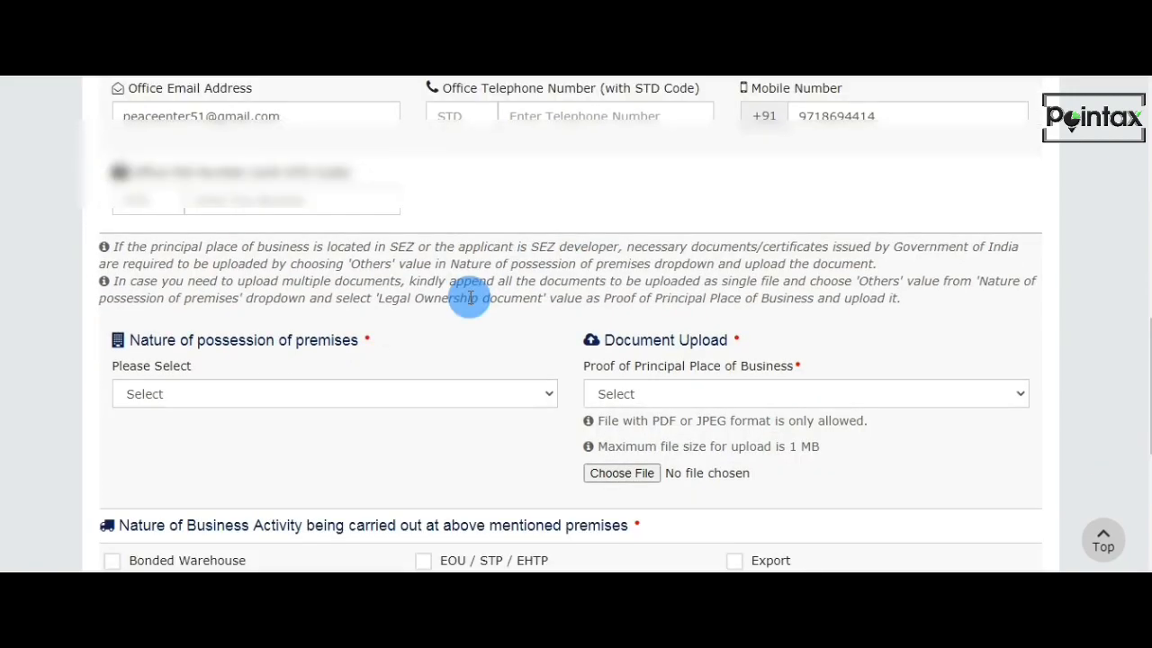
pyautogui.click(221, 265)
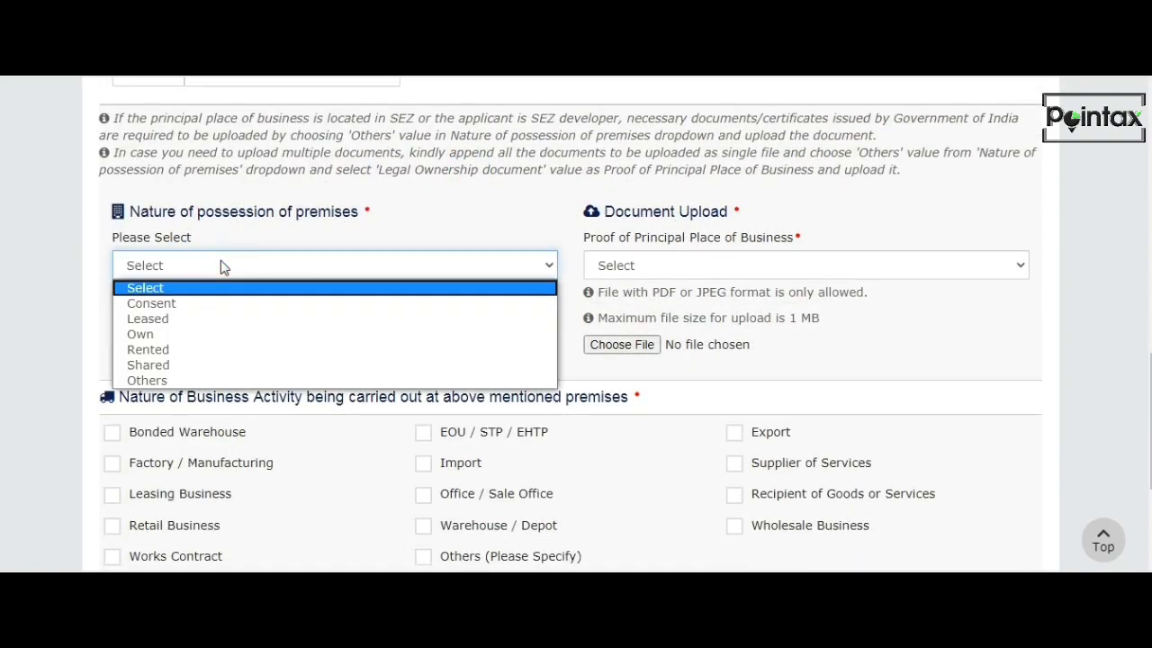
pyautogui.click(227, 339)
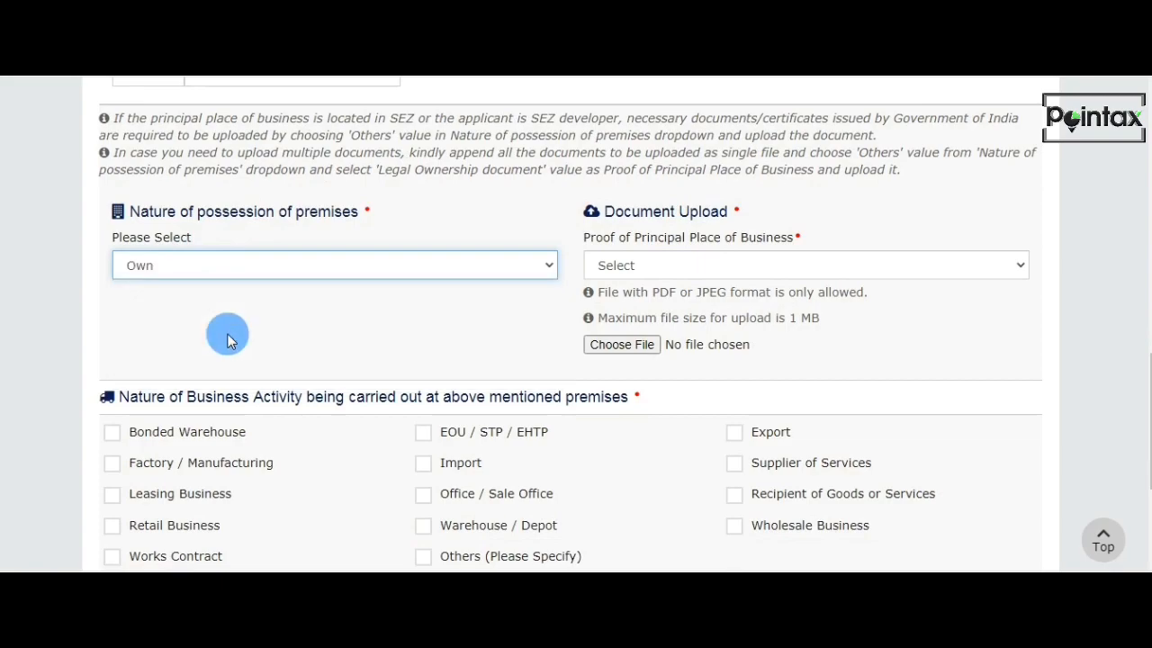
pyautogui.click(766, 267)
pyautogui.click(761, 310)
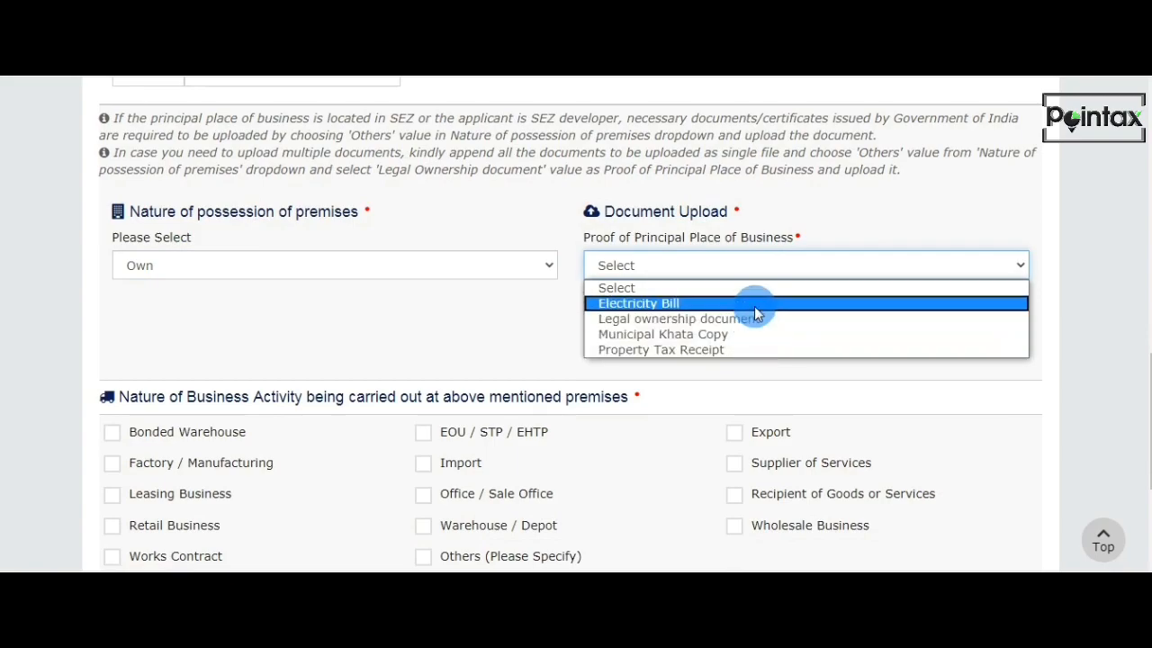
pyautogui.click(745, 306)
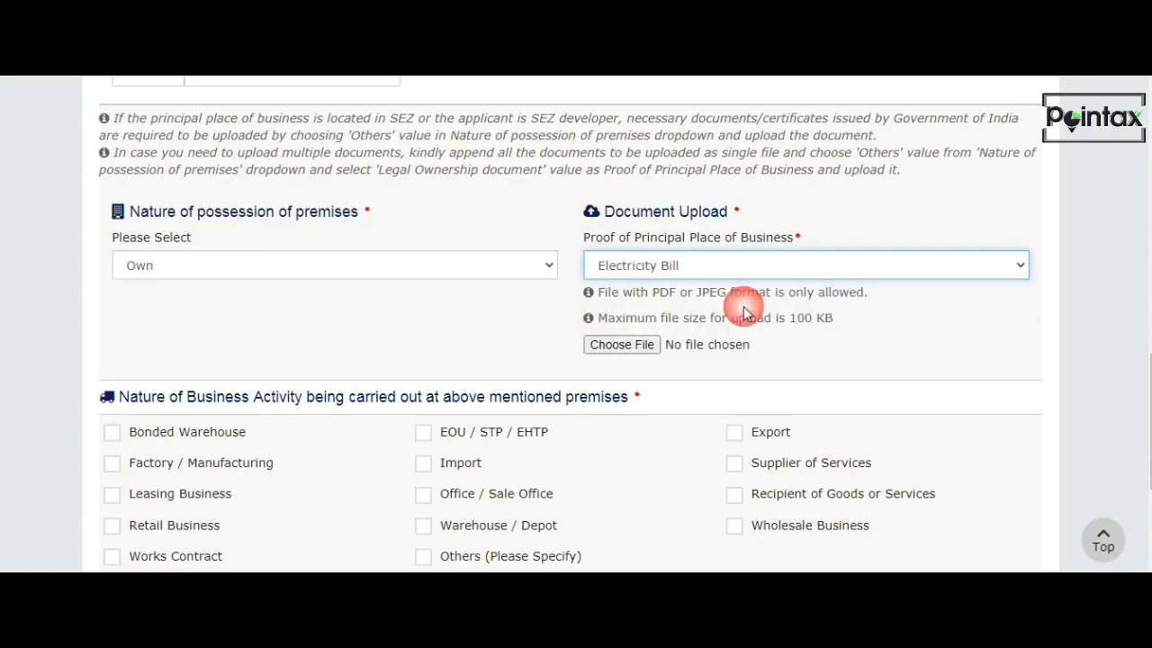
pyautogui.click(610, 347)
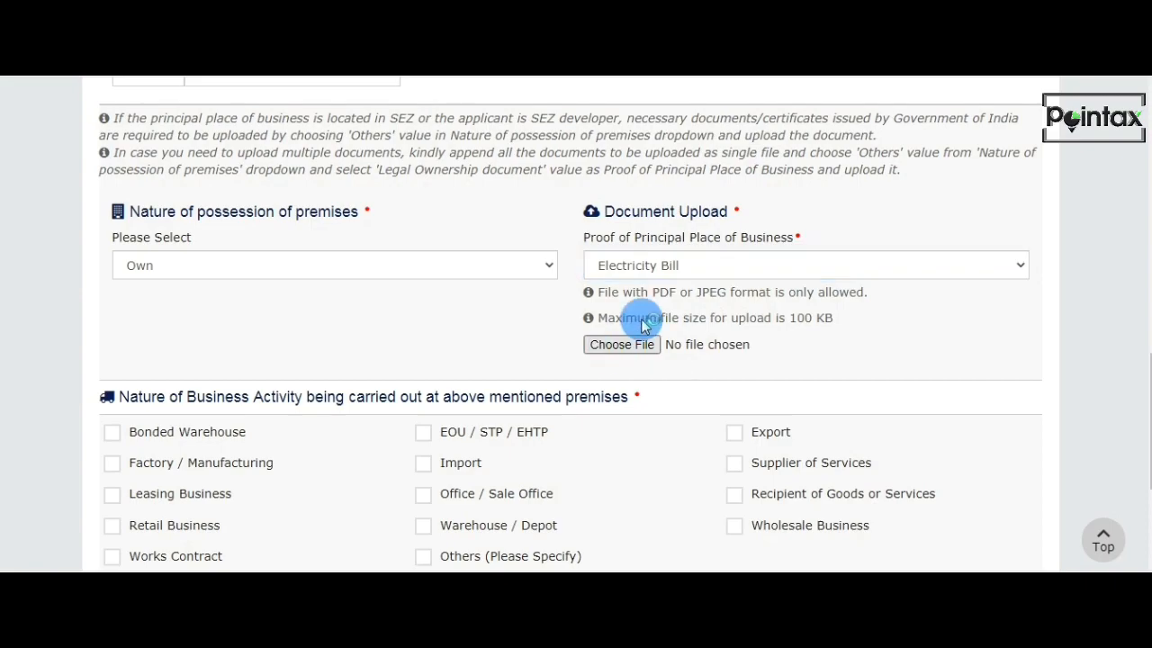
pyautogui.click(275, 128)
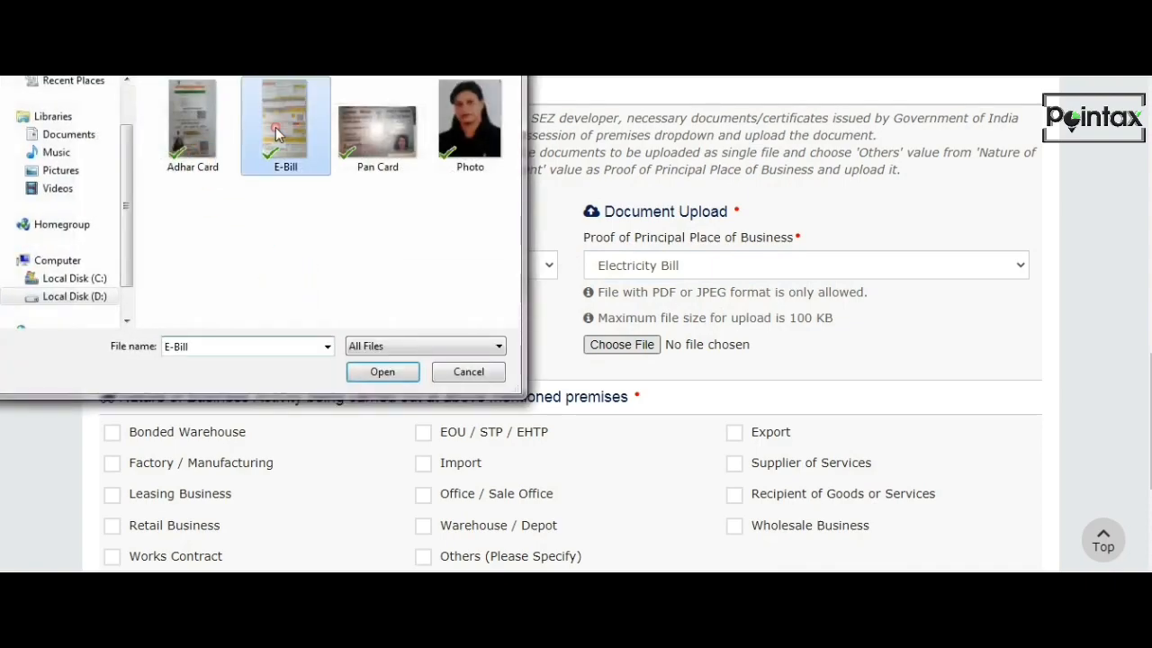
pyautogui.click(381, 370)
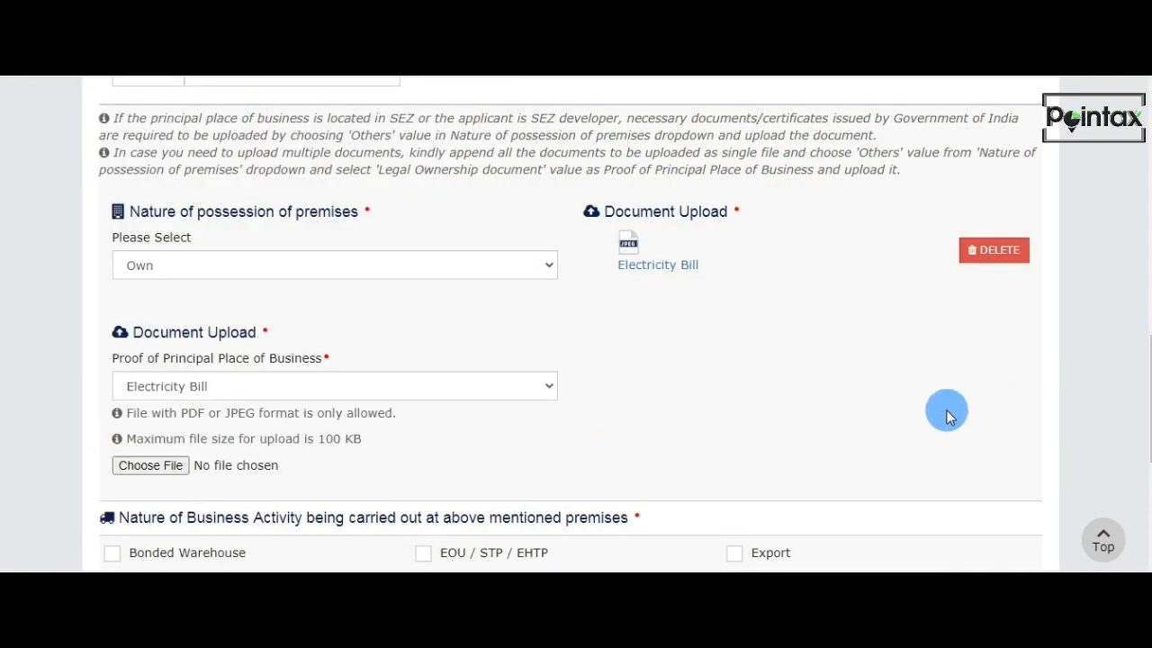
# Mark Retail Business, Supplier of Services and Wholesale Business as the nature of business activity and save the section.
pyautogui.scroll(-1, 768, 378)
pyautogui.scroll(-1, 192, 315)
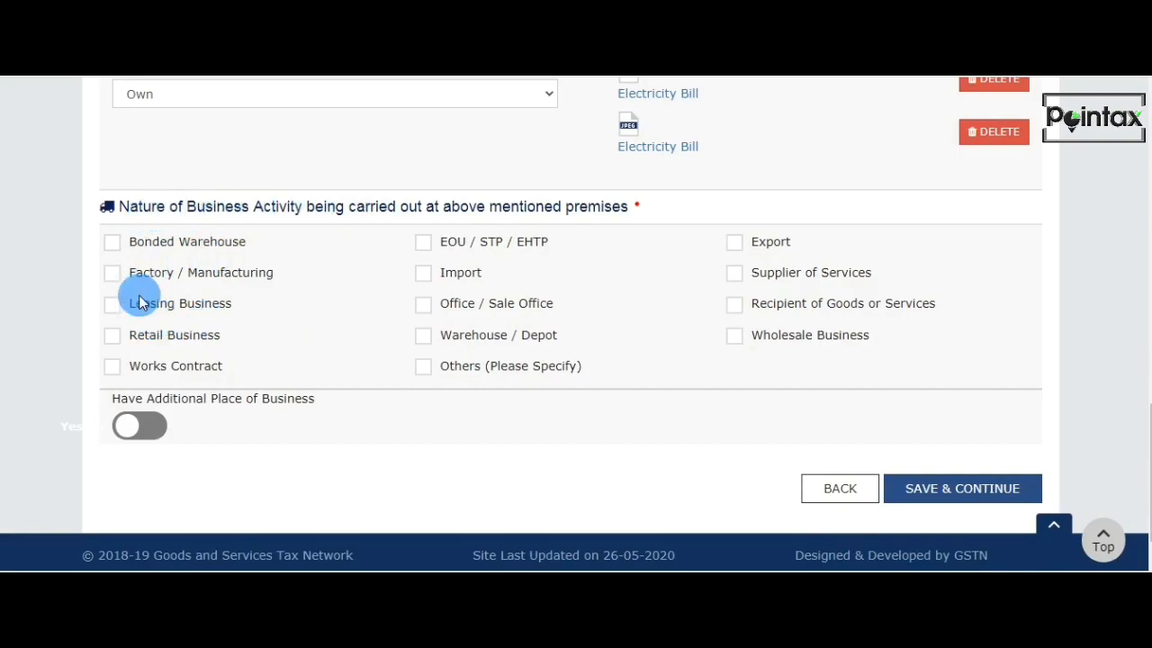
pyautogui.click(113, 336)
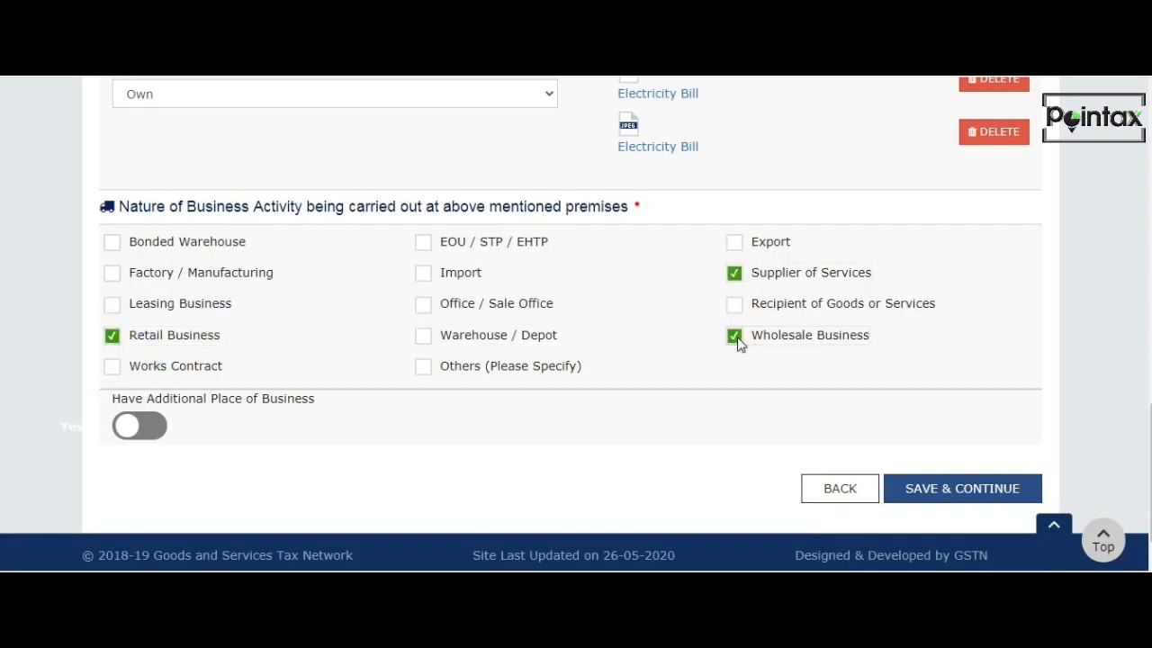
pyautogui.scroll(-1, 621, 410)
pyautogui.click(949, 440)
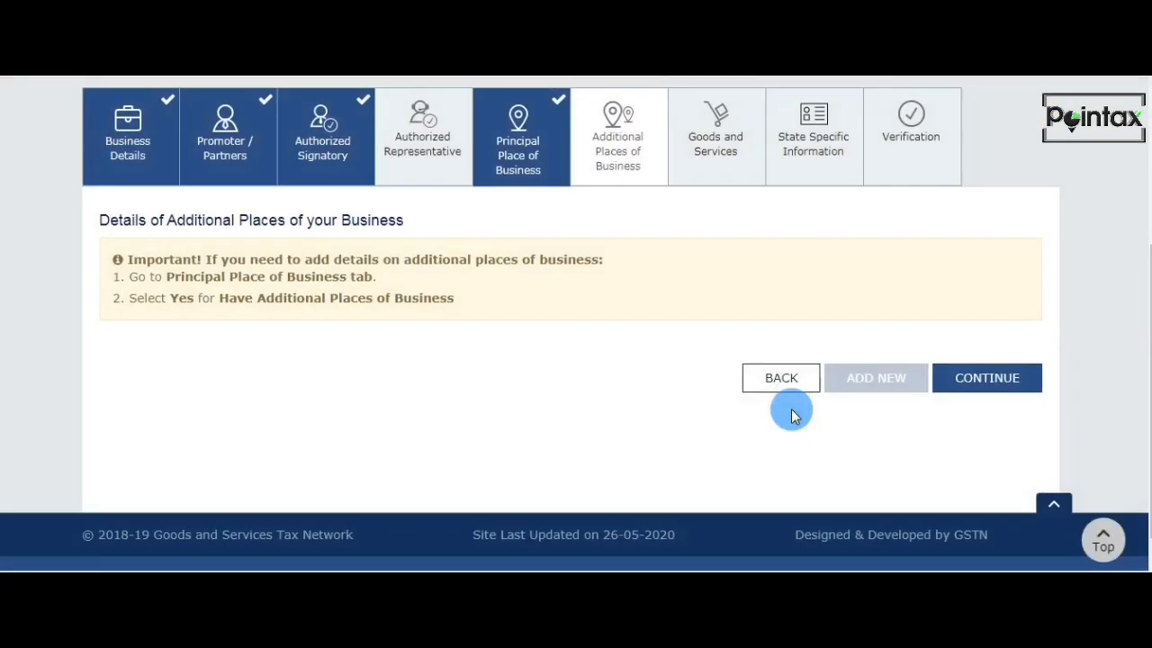
# Revisit the Have Additional Place of Business option, leave it off, and review the Additional Places of Business section.
pyautogui.click(533, 142)
pyautogui.scroll(-10, 532, 216)
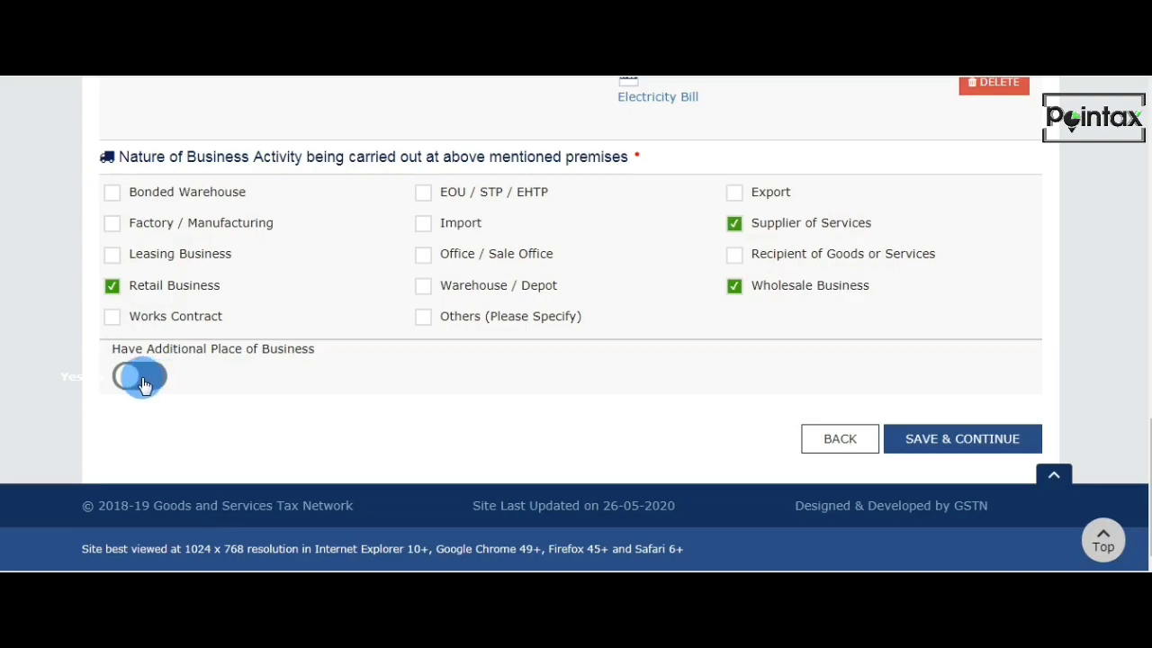
pyautogui.click(978, 439)
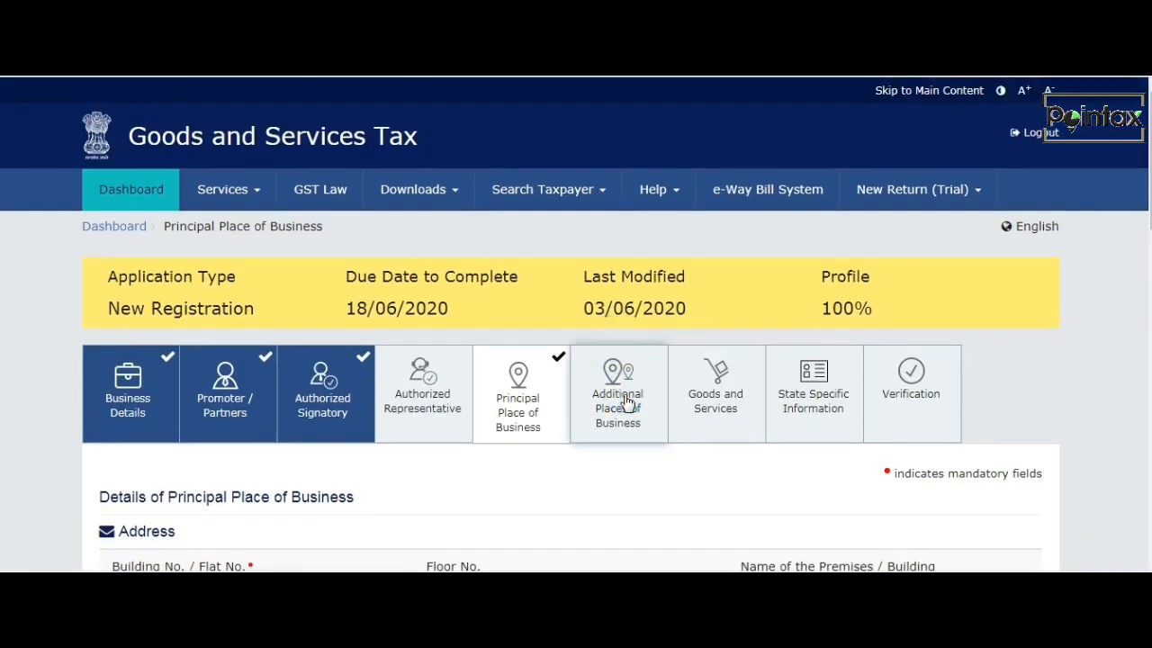
pyautogui.click(625, 399)
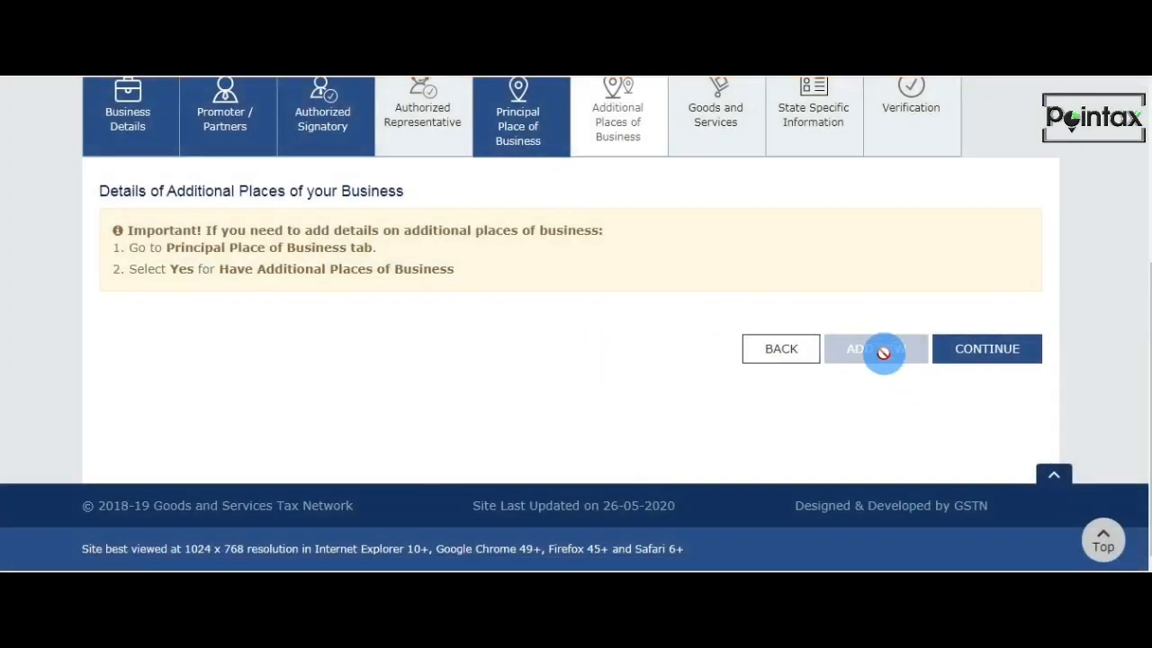
pyautogui.scroll(2, 880, 349)
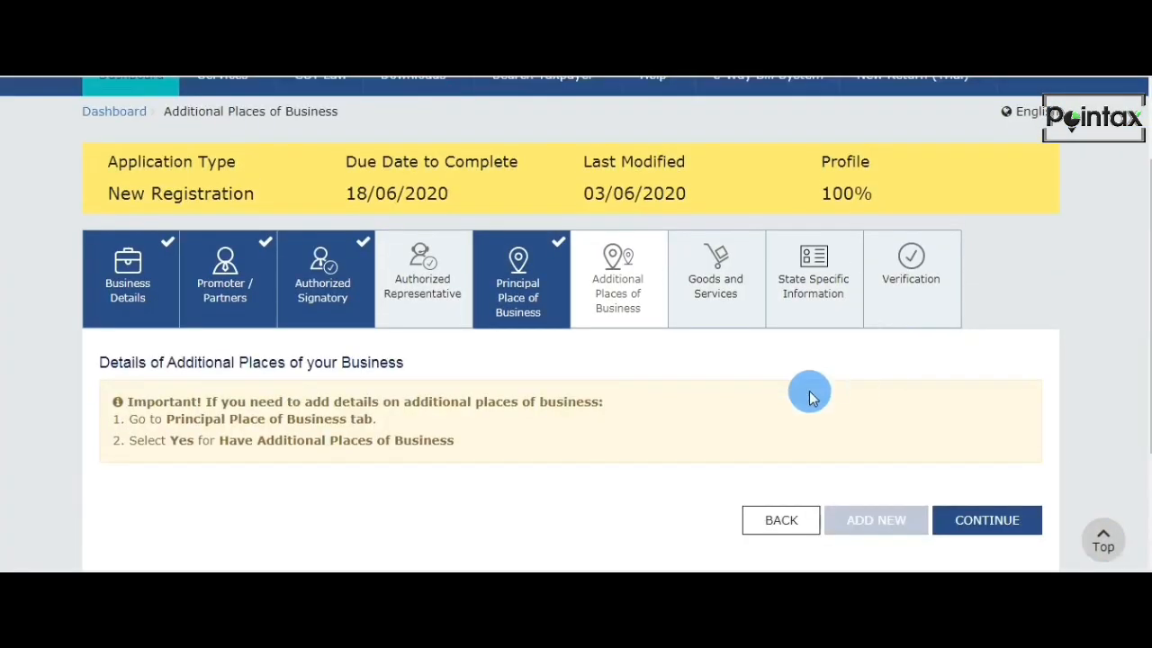
# In Goods and Services, search the HSN chapters for "garmen" and add code 6111, babies garments and clothing accessories, to the goods.
pyautogui.click(725, 295)
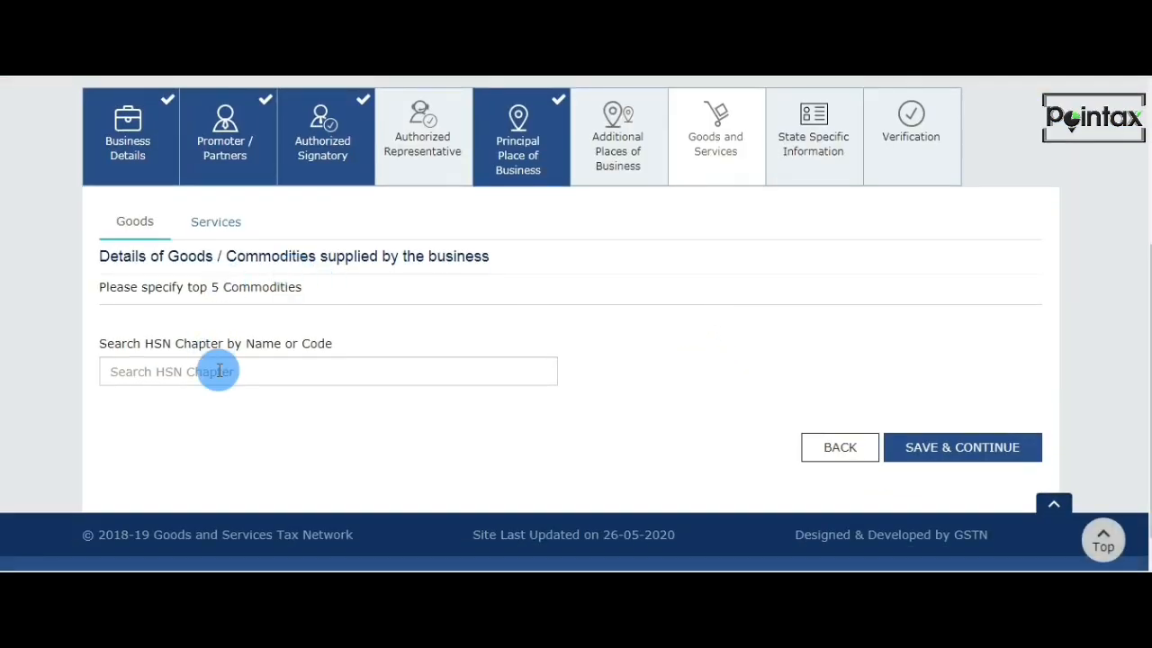
pyautogui.click(219, 372)
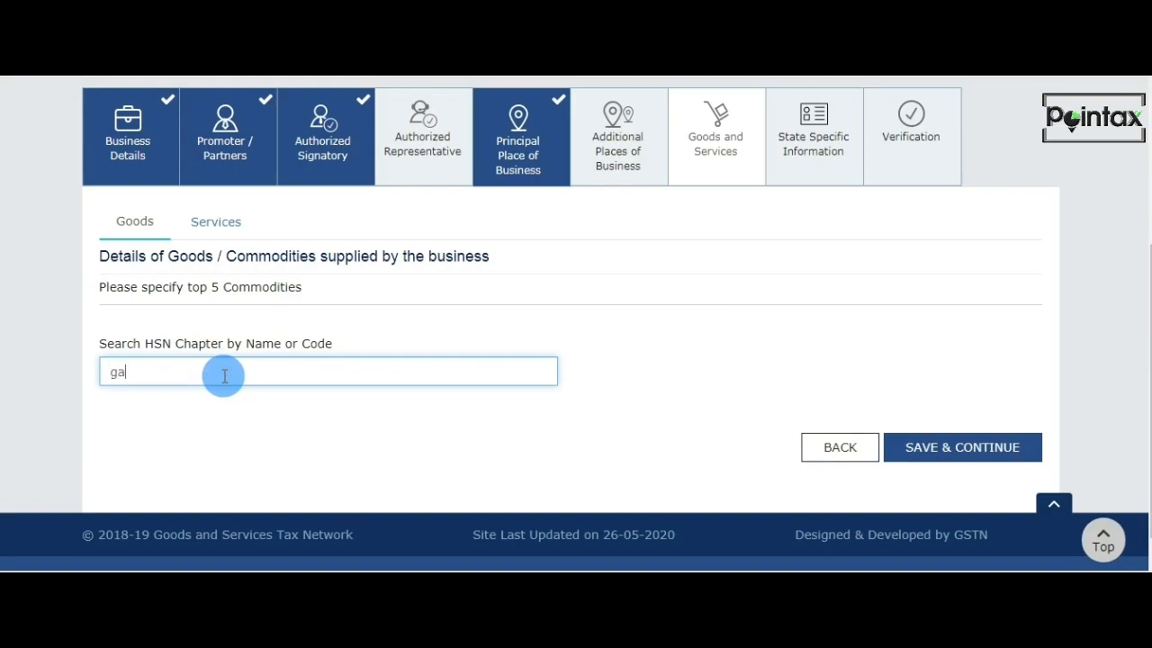
pyautogui.write('ga')
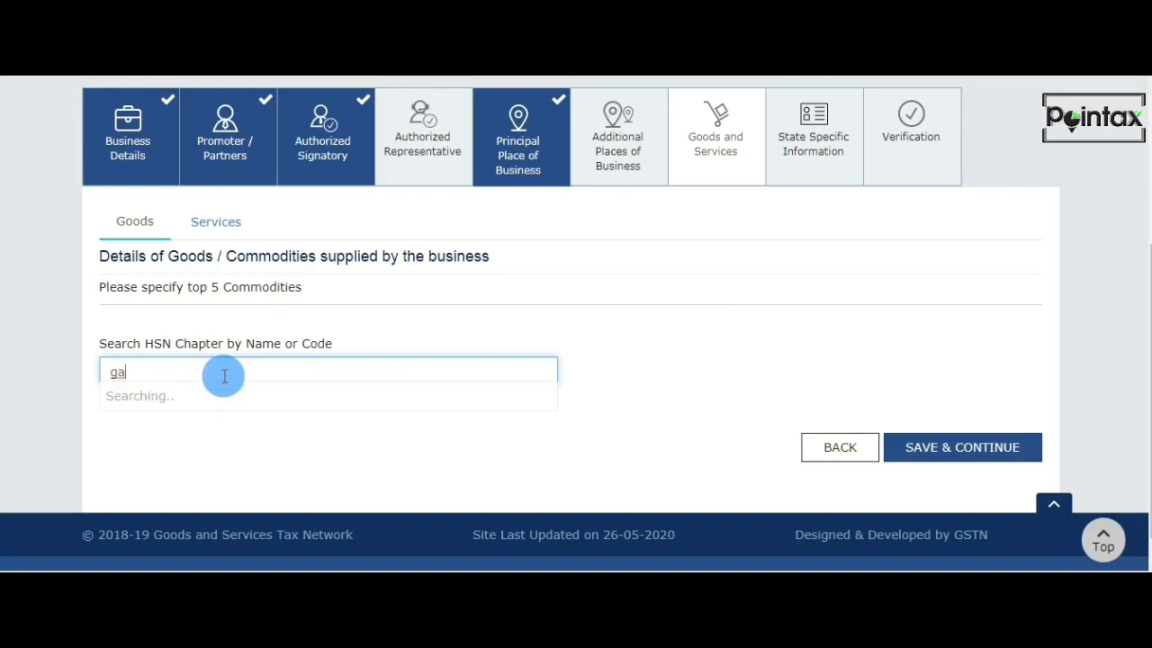
pyautogui.write('rmen')
pyautogui.scroll(2, 186, 483)
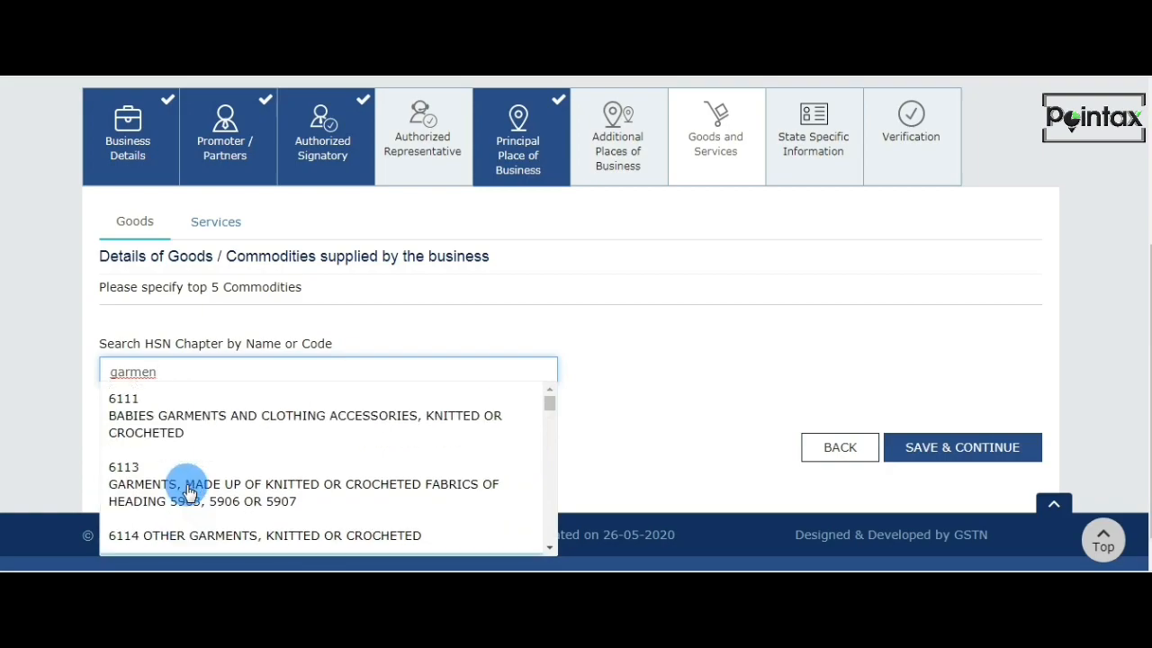
pyautogui.scroll(-1, 219, 518)
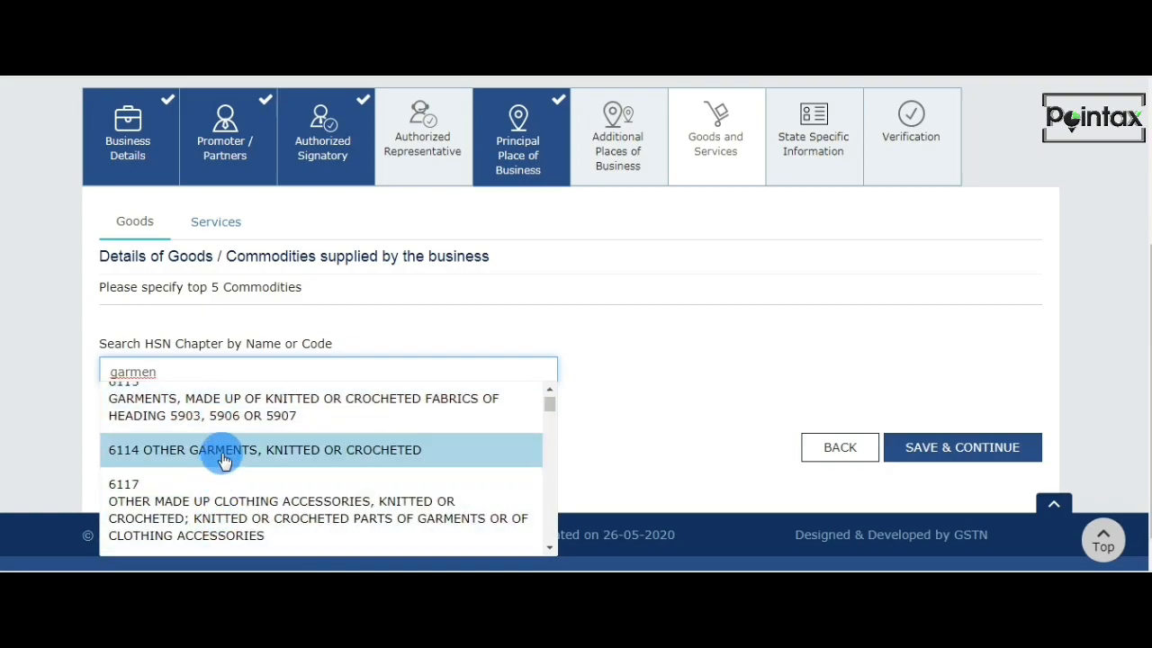
pyautogui.scroll(1, 312, 488)
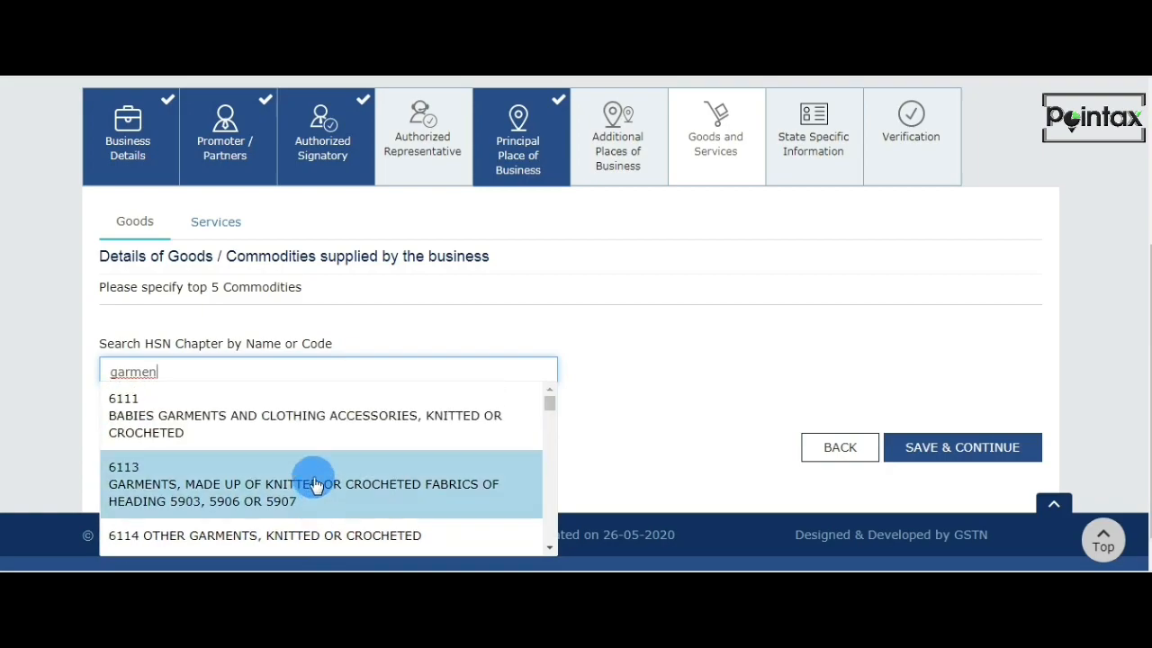
pyautogui.click(282, 441)
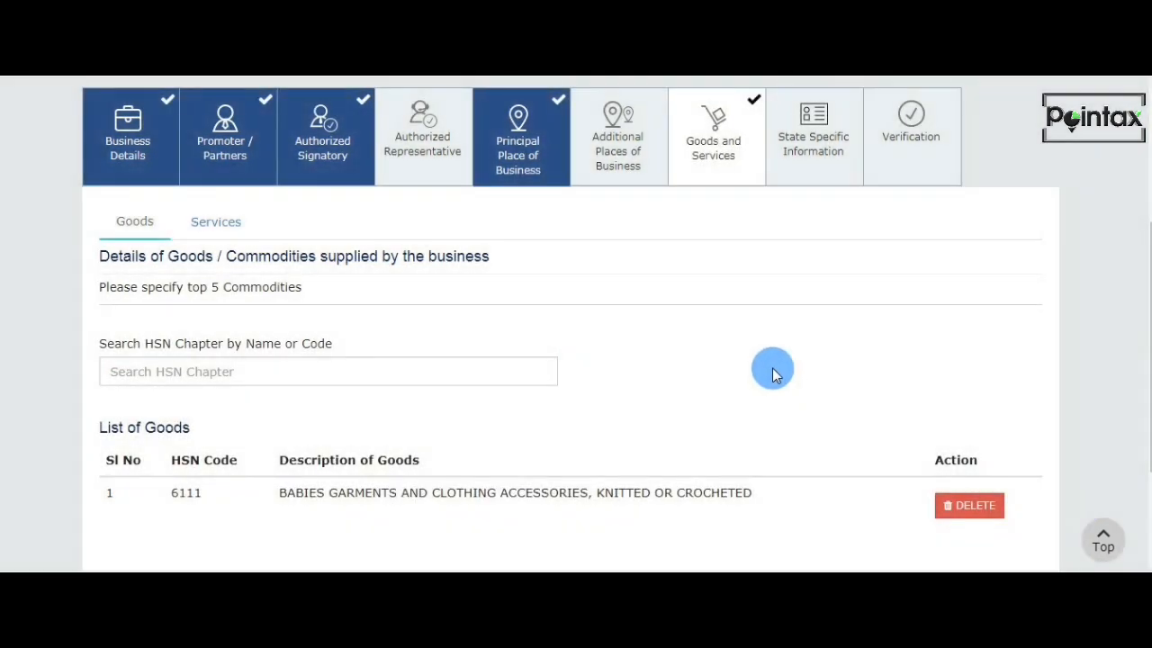
# Search the services for "pro", add code 996211 for fee/commission or contract services on retail trade, and save the section.
pyautogui.scroll(-2, 772, 374)
pyautogui.click(206, 124)
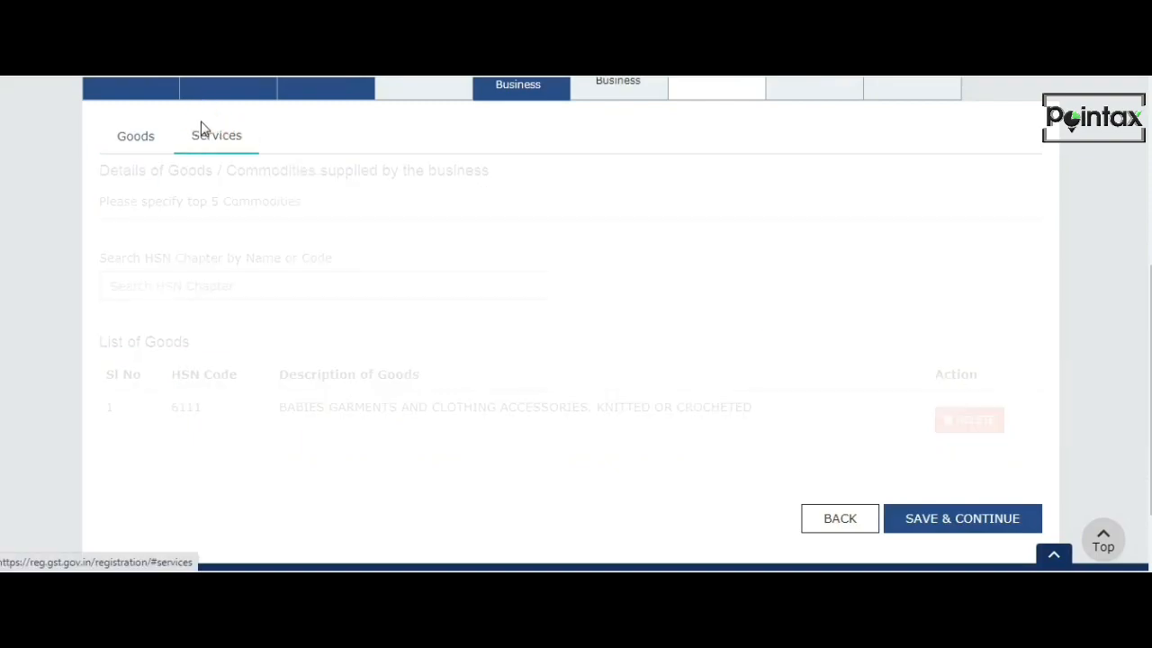
pyautogui.click(231, 337)
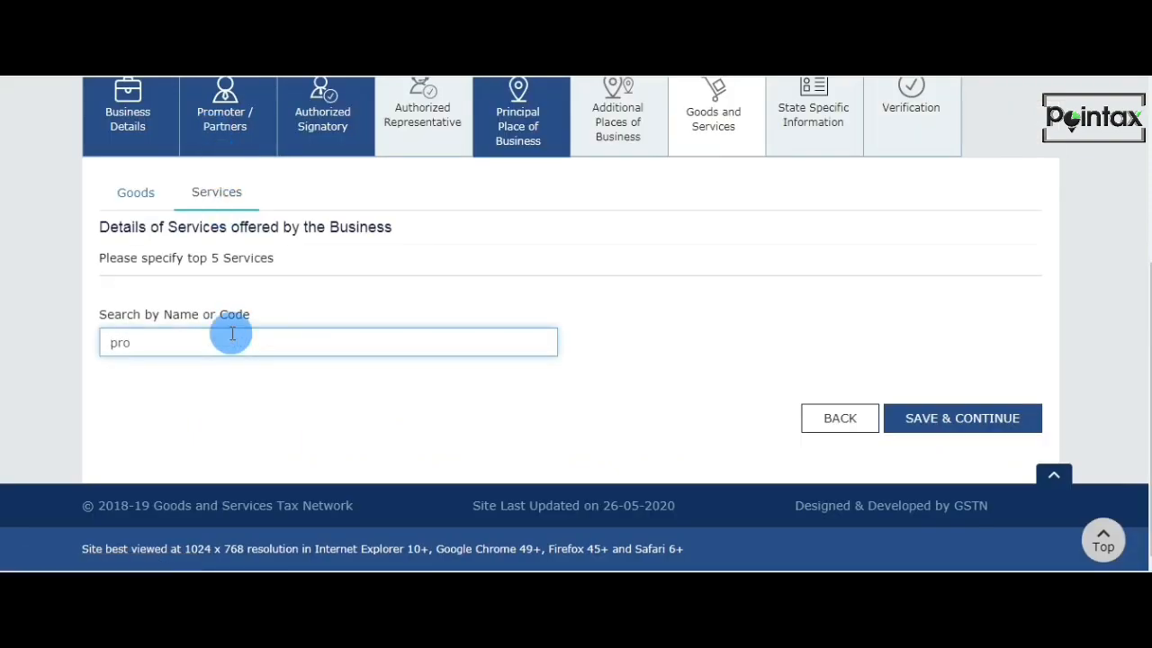
pyautogui.scroll(-1, 232, 334)
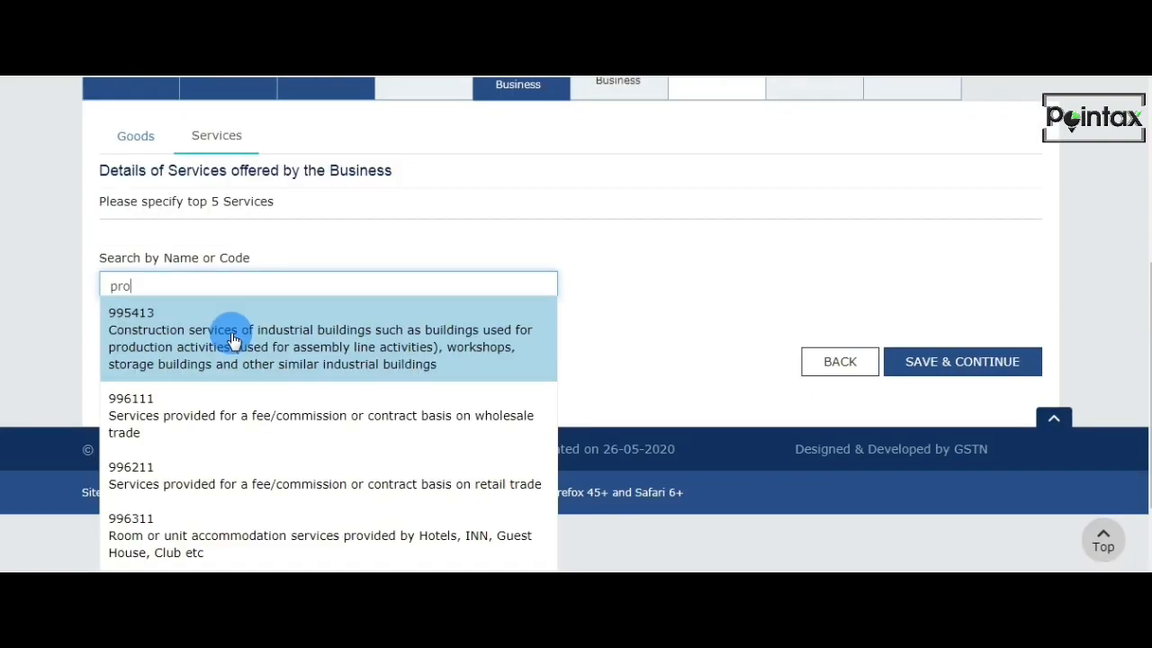
pyautogui.scroll(-2, 232, 340)
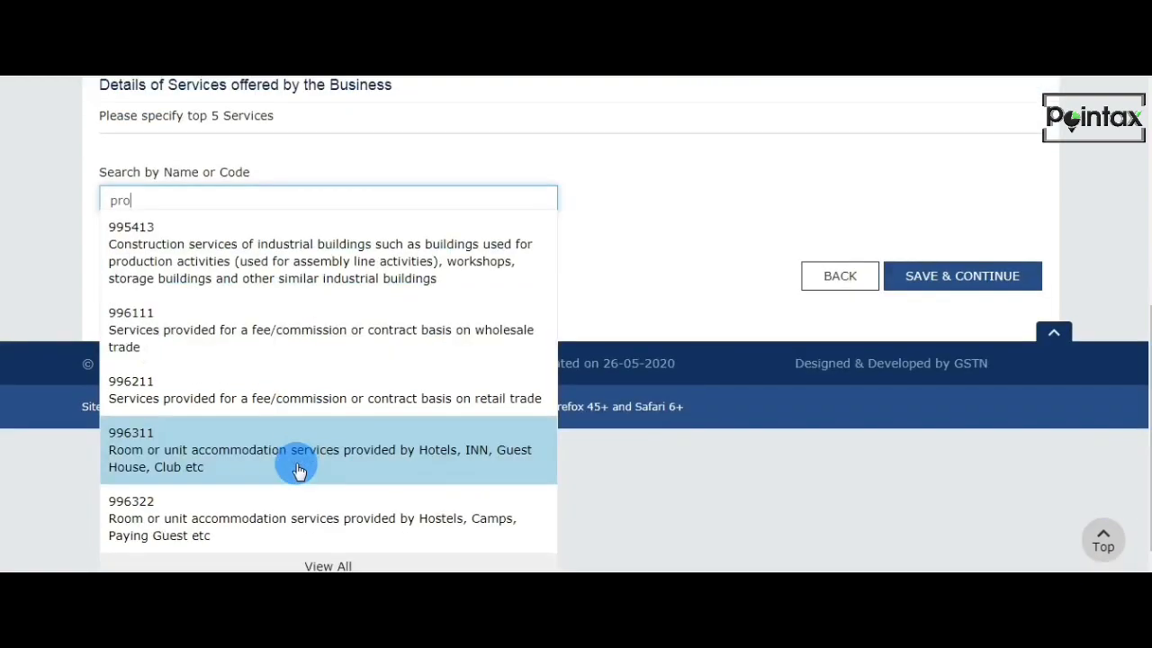
pyautogui.click(288, 406)
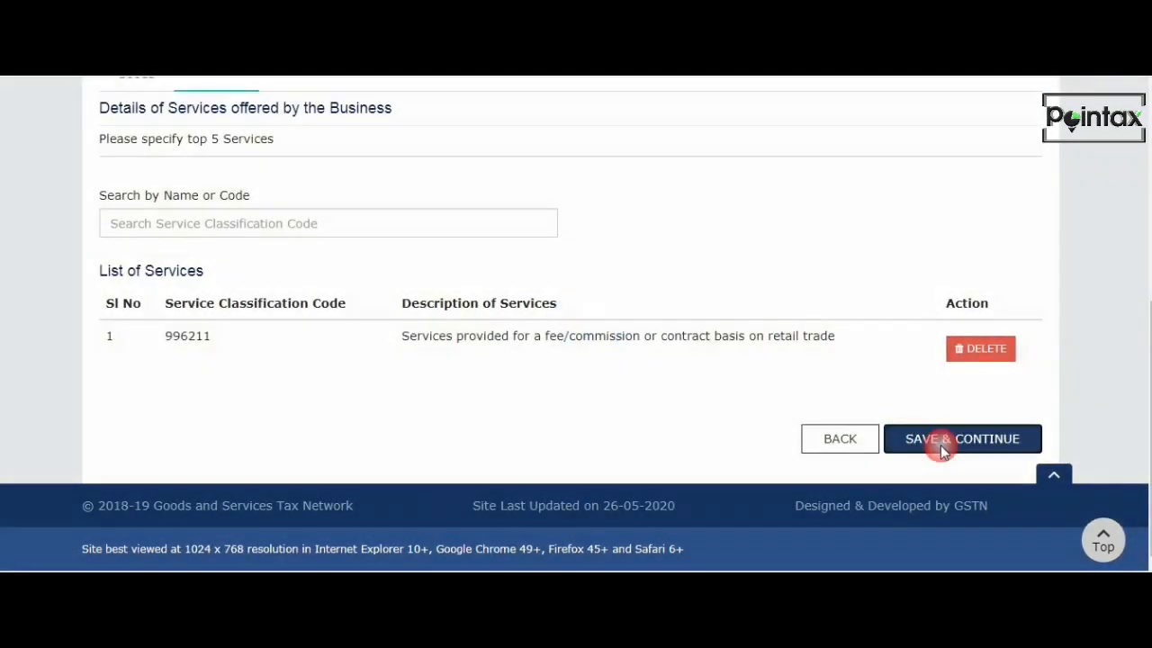
pyautogui.click(941, 445)
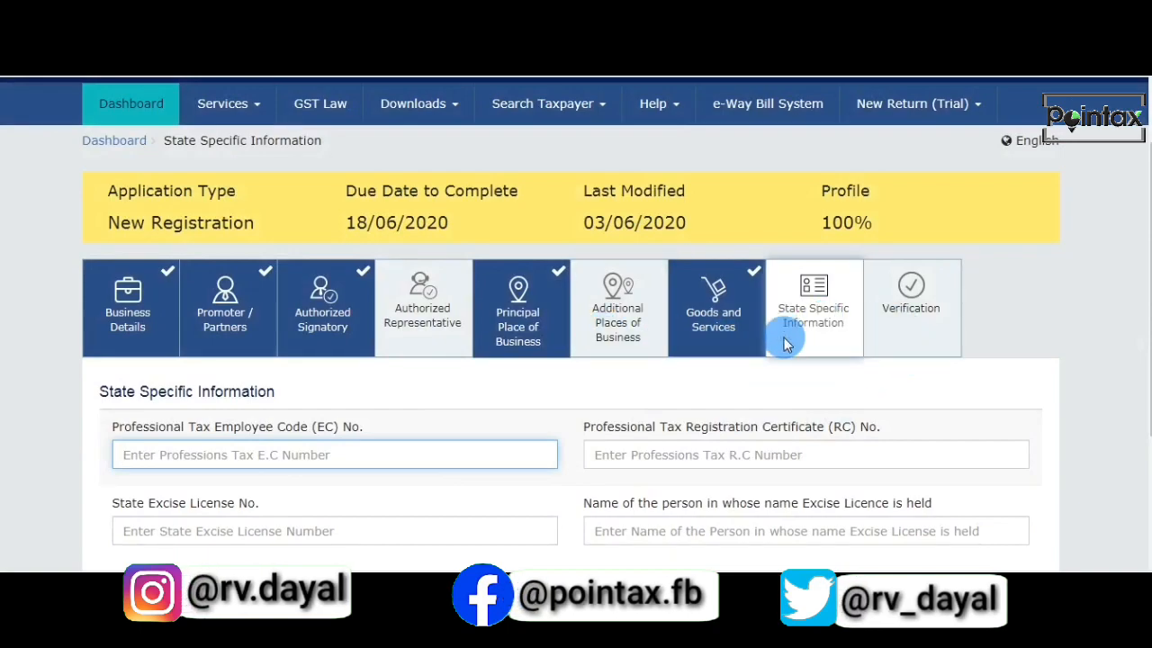
# Leave the state-specific information blank, accept the declaration in the Verification section and select the proprietor as authorized signatory.
pyautogui.scroll(-1, 761, 338)
pyautogui.click(910, 225)
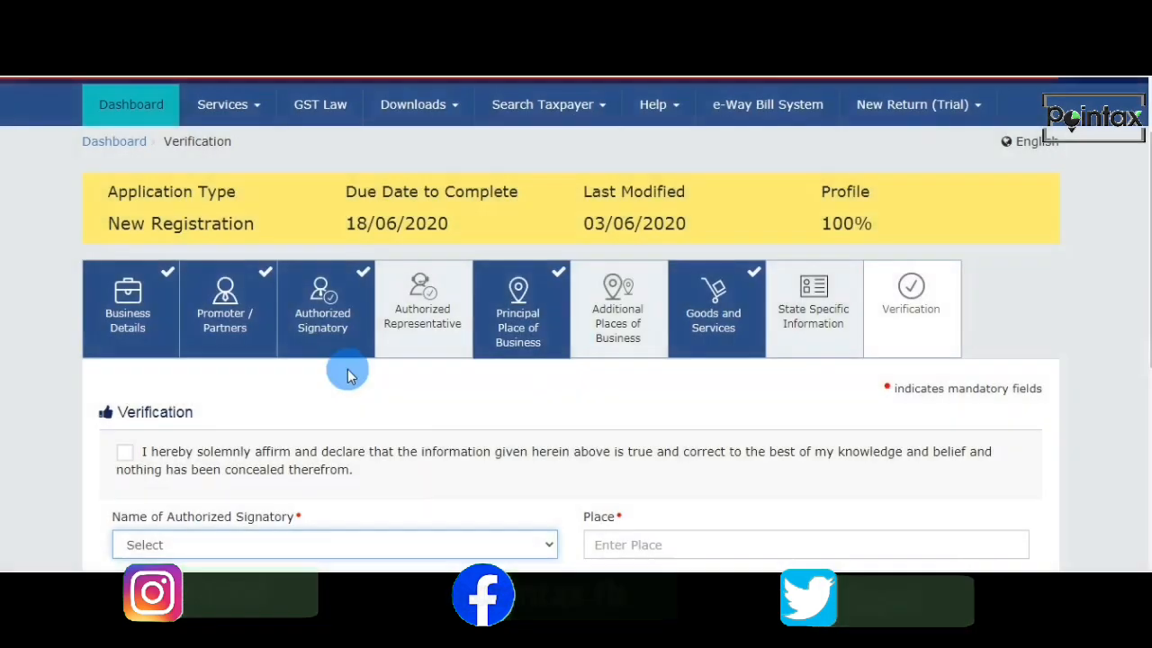
pyautogui.scroll(-1, 248, 435)
pyautogui.click(126, 367)
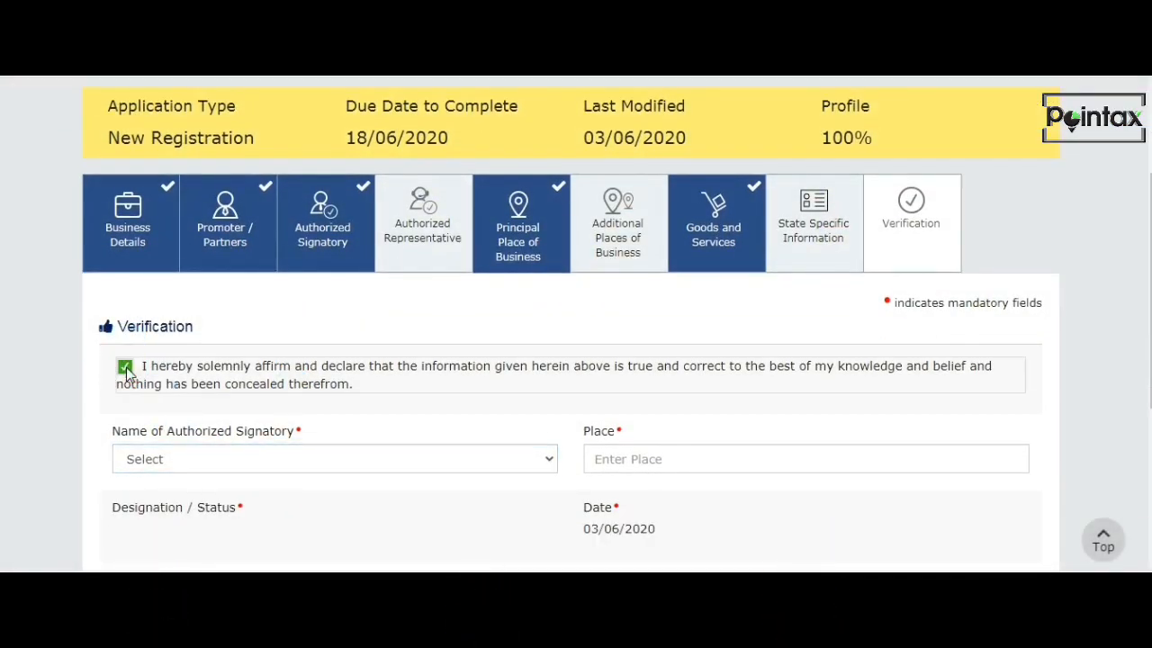
pyautogui.click(151, 460)
pyautogui.click(162, 498)
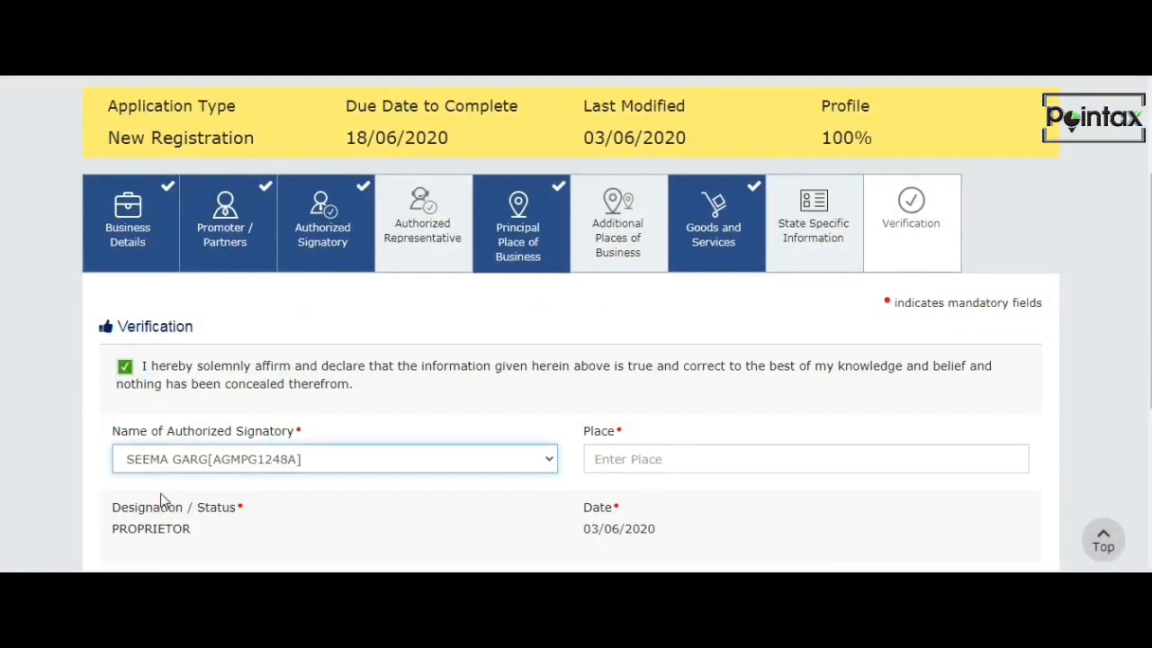
# Enter DELHI as the place in the Verification section.
pyautogui.scroll(-2, 285, 442)
pyautogui.click(656, 288)
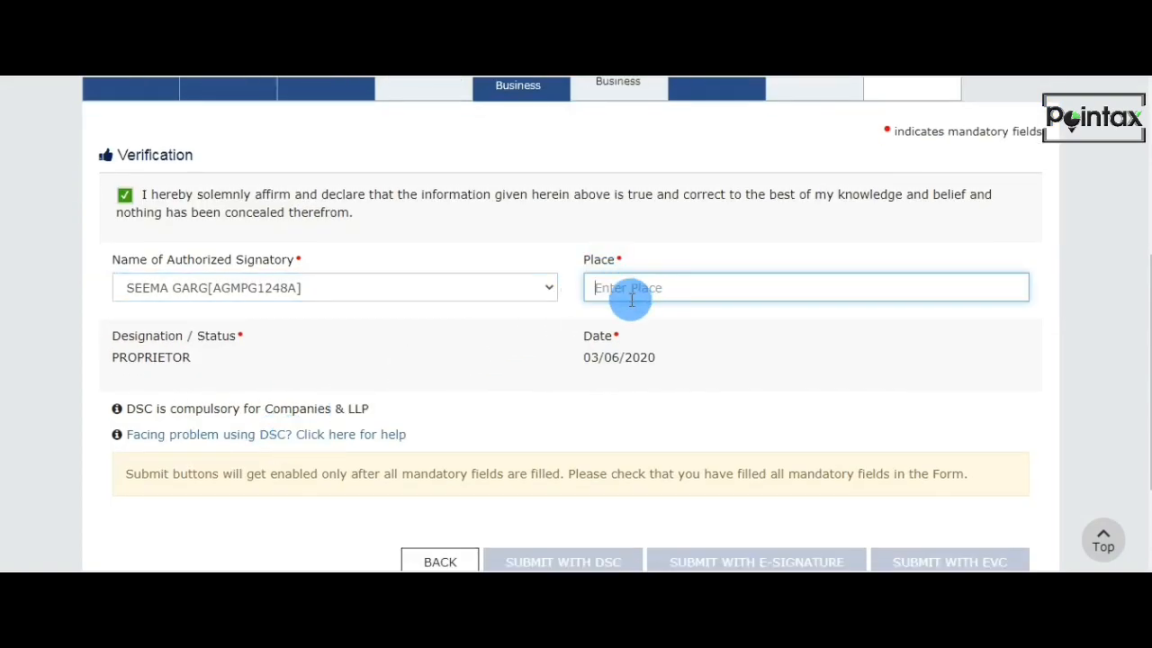
pyautogui.write('dell')
pyautogui.press('BackSpace')
pyautogui.write('DELHI')
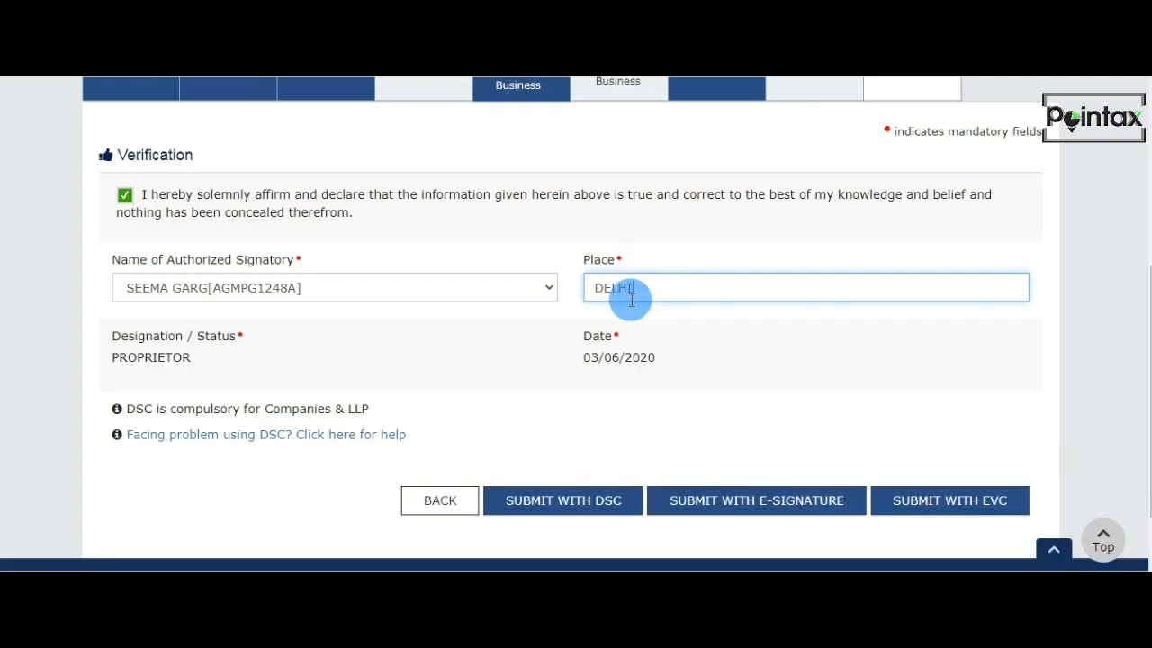
pyautogui.click(755, 446)
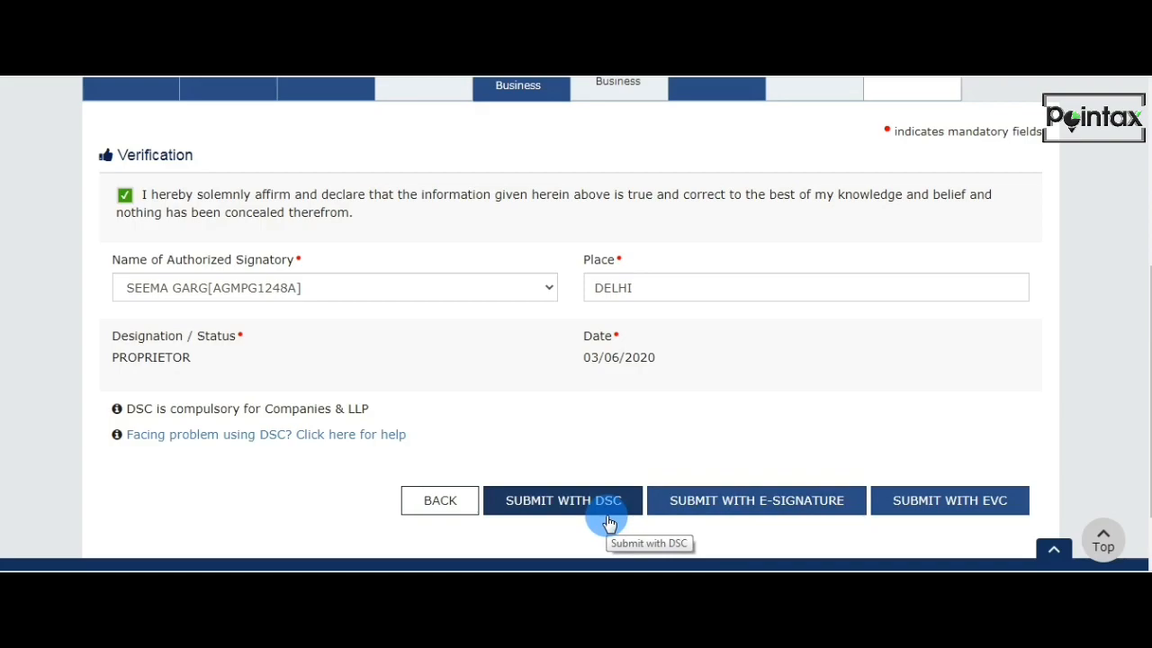
# Start submitting the application with EVC and close the OTP verification without entering a code.
pyautogui.click(946, 510)
pyautogui.click(500, 230)
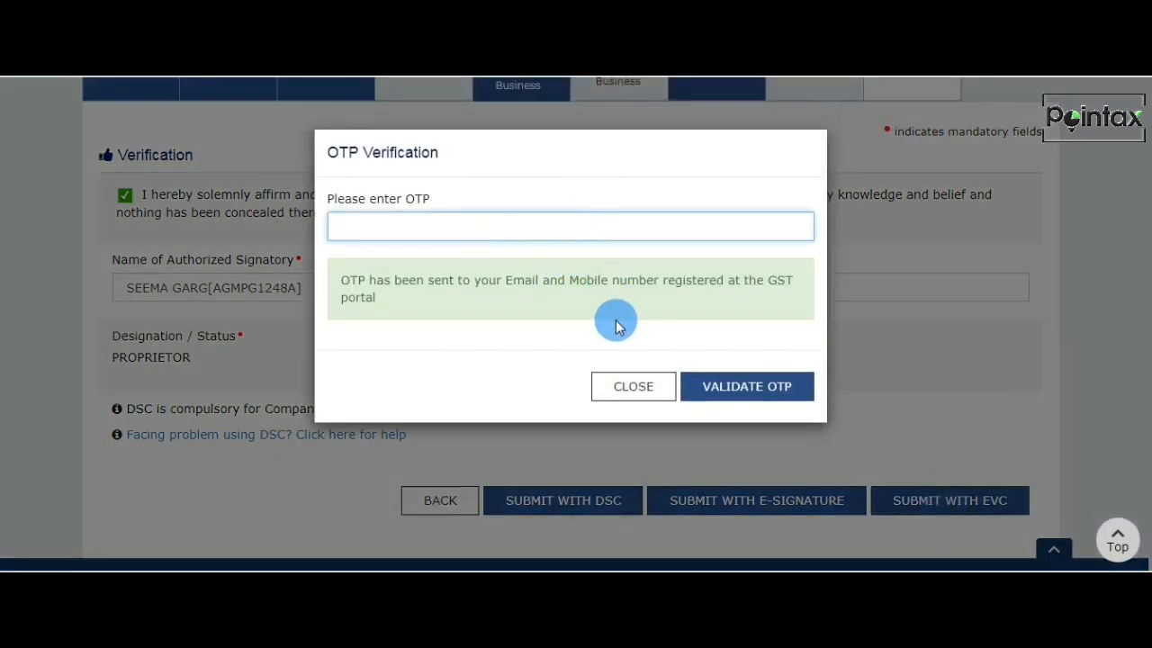
pyautogui.click(634, 387)
pyautogui.scroll(3, 635, 388)
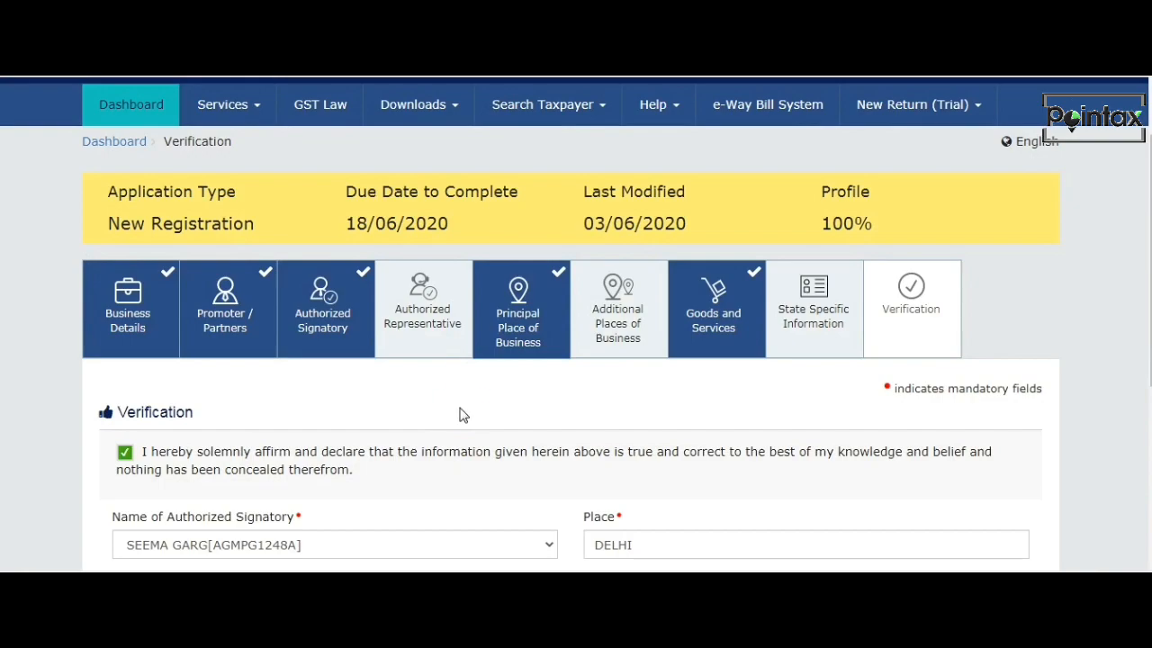
pyautogui.scroll(1, 468, 377)
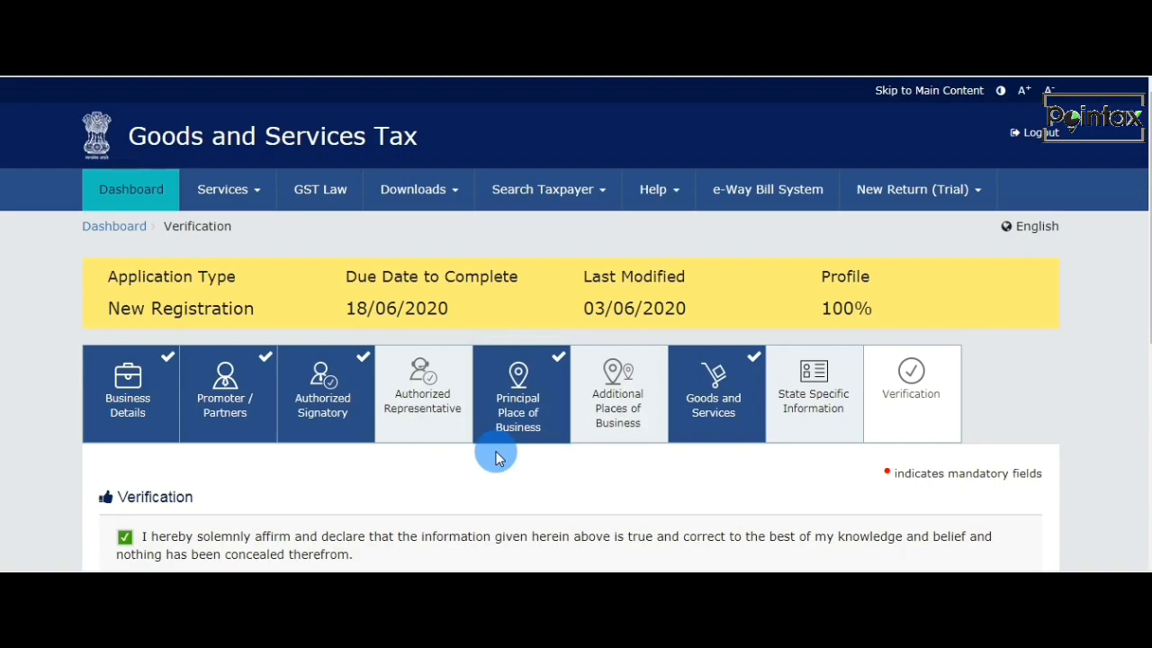
pyautogui.scroll(-1, 501, 455)
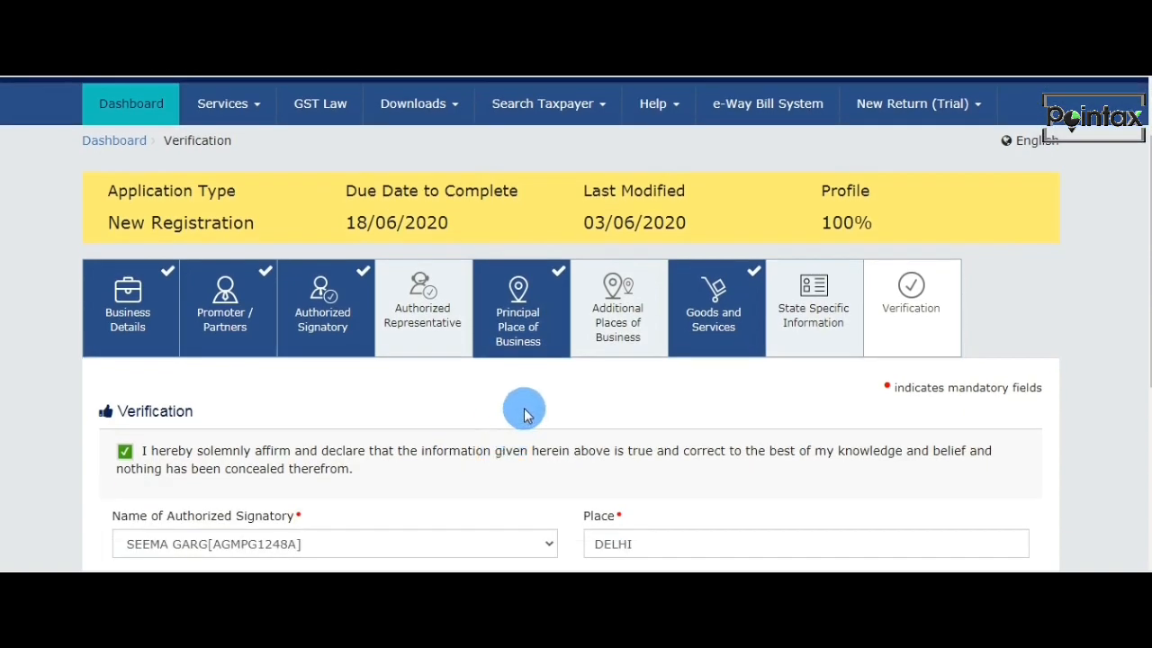